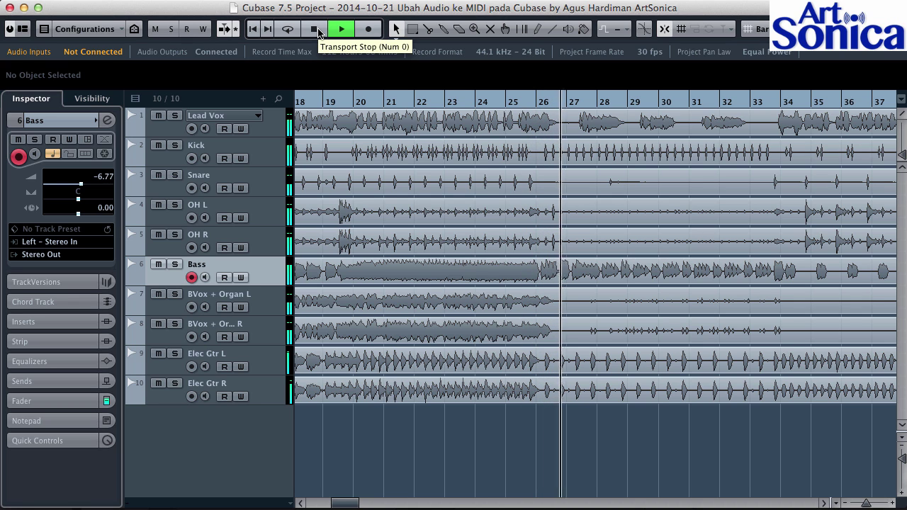
Stop the playback, return to the project start, solo the Bass track and audition it from about bar 4.
click(314, 29)
click(251, 30)
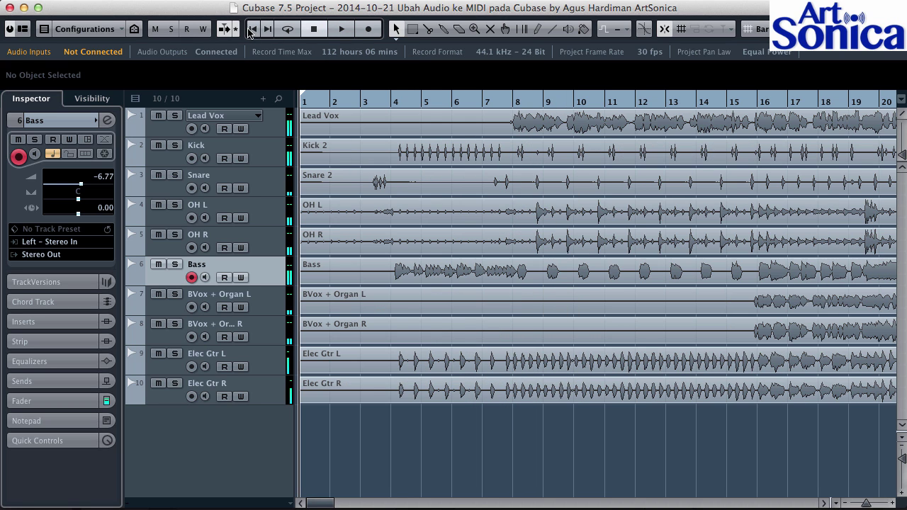
click(391, 101)
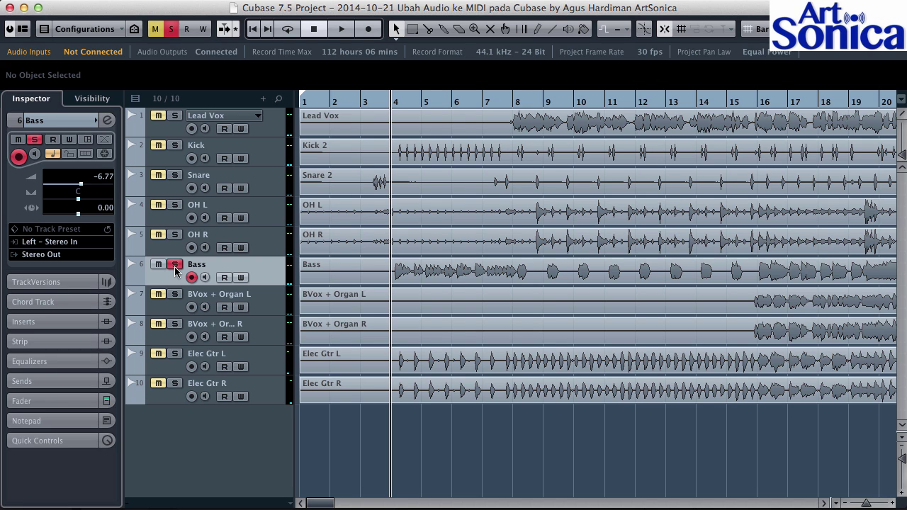
click(314, 29)
Open the Bass audio clip in the Sample Editor, detect its notes with VariAudio Pitch & Warp and audition them up close.
click(410, 276)
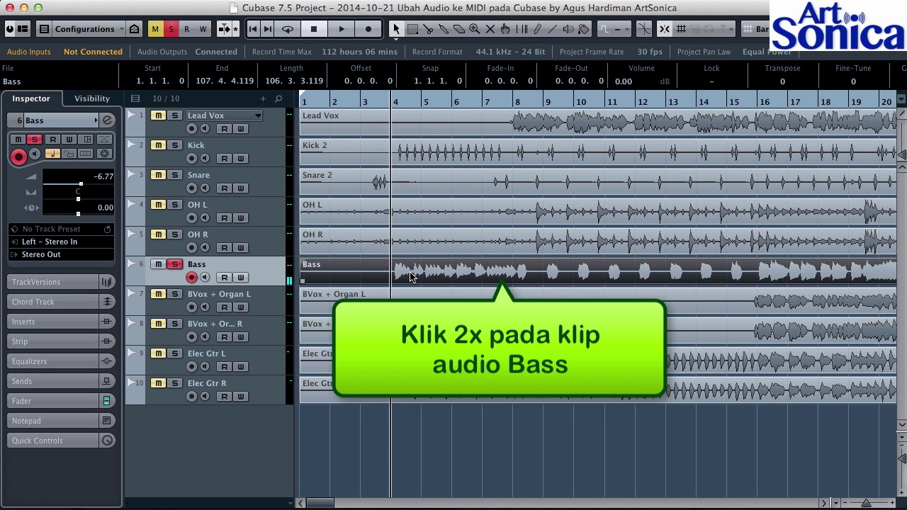
double_click(395, 274)
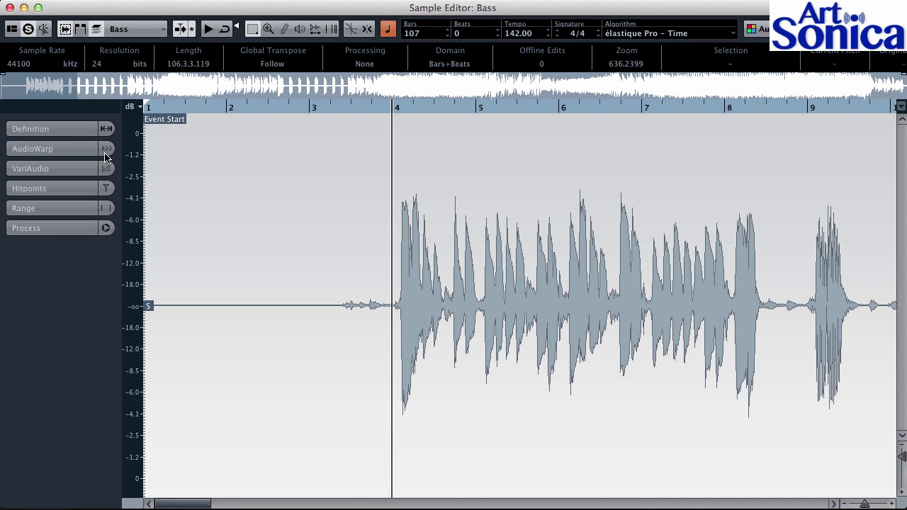
click(103, 168)
click(104, 187)
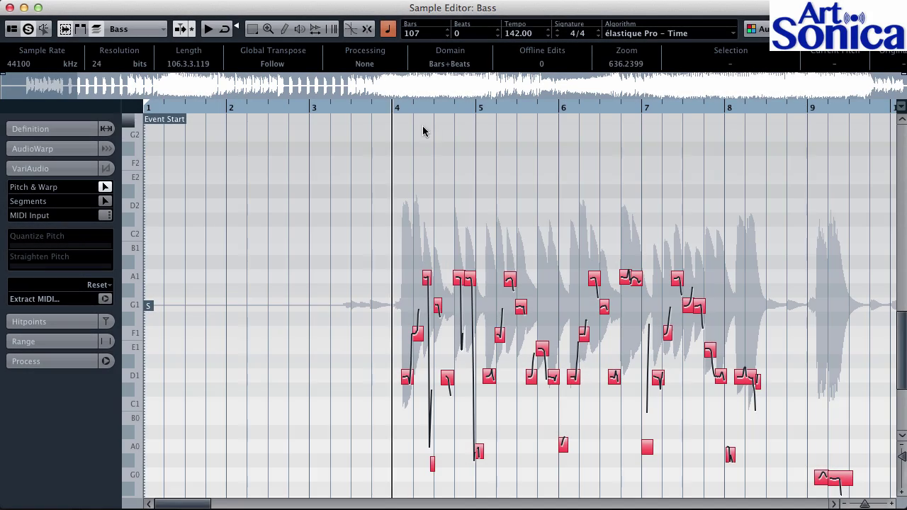
drag(399, 108, 399, 142)
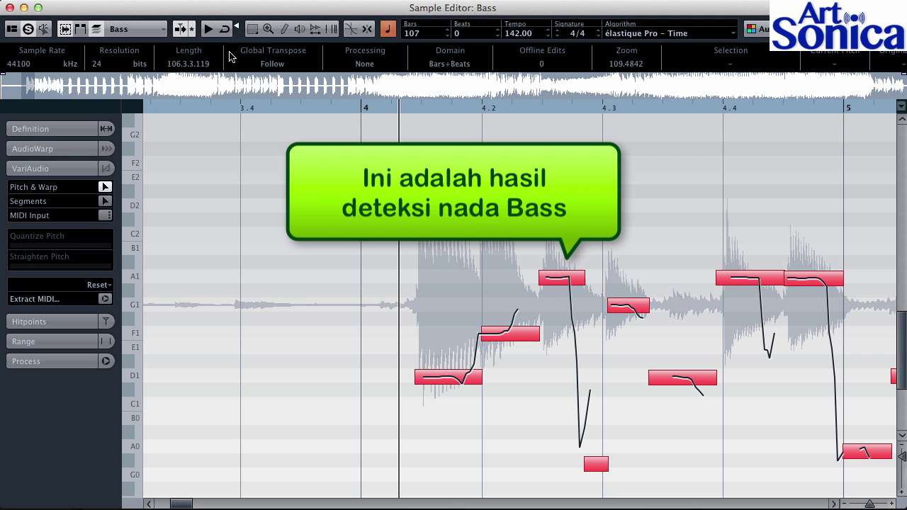
key(space)
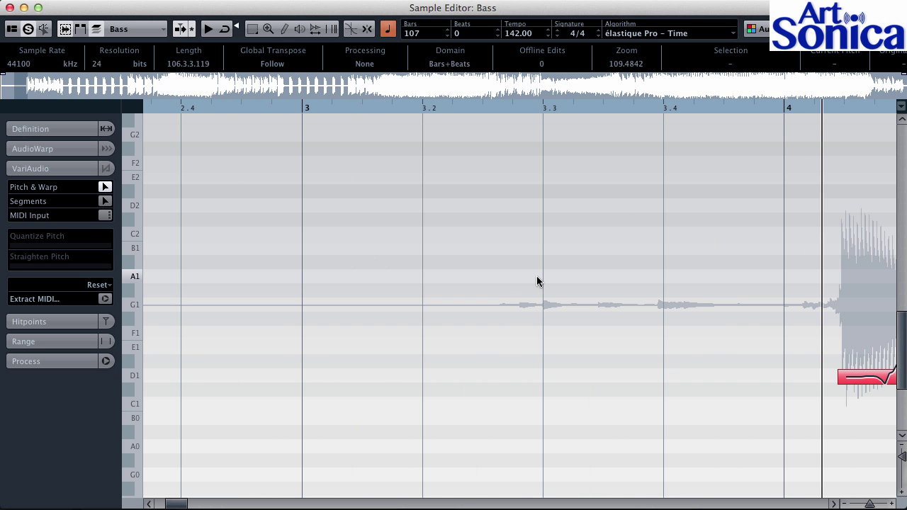
Extract MIDI from the Bass clip to a New MIDI Track using Notes and Static Pitchbend Data and Dynamic Velocity, and close the Sample Editor.
click(105, 299)
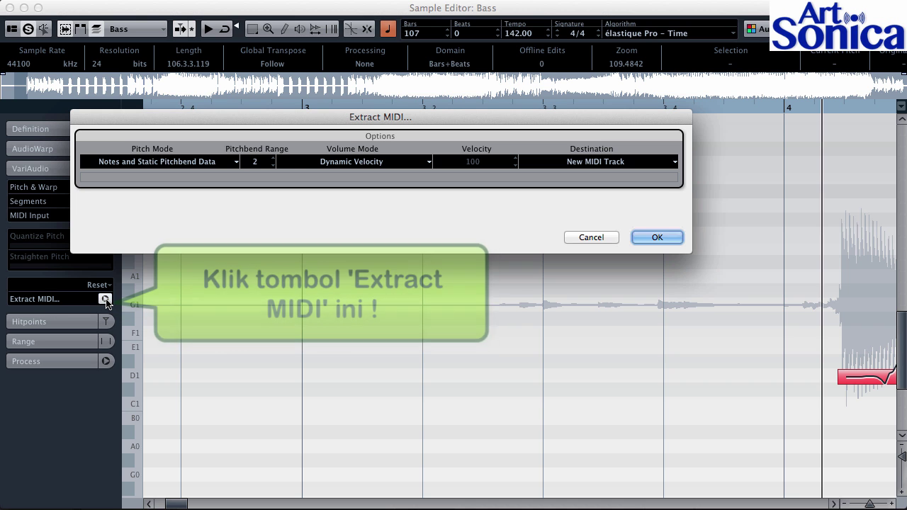
click(228, 162)
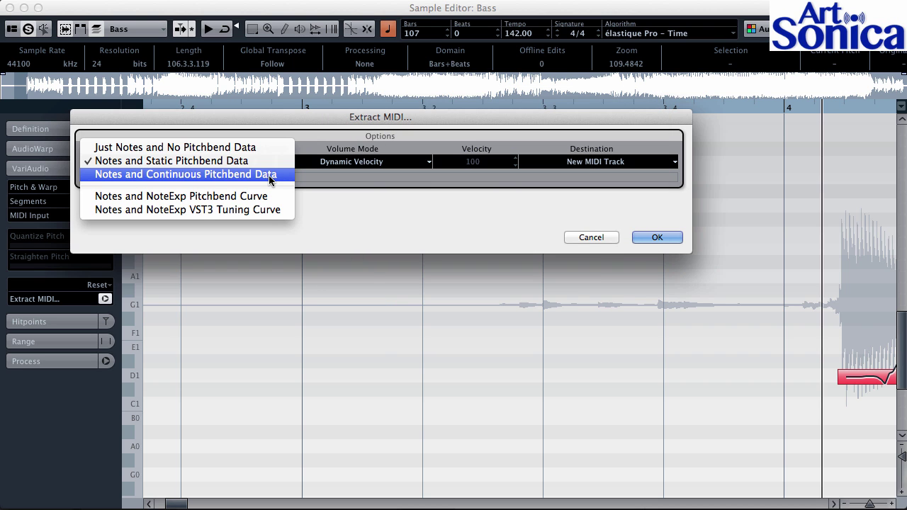
click(262, 161)
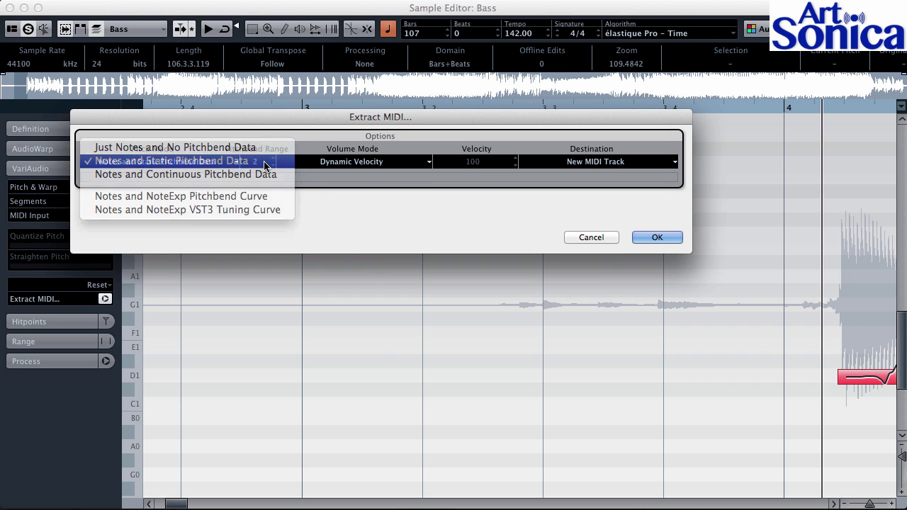
click(425, 163)
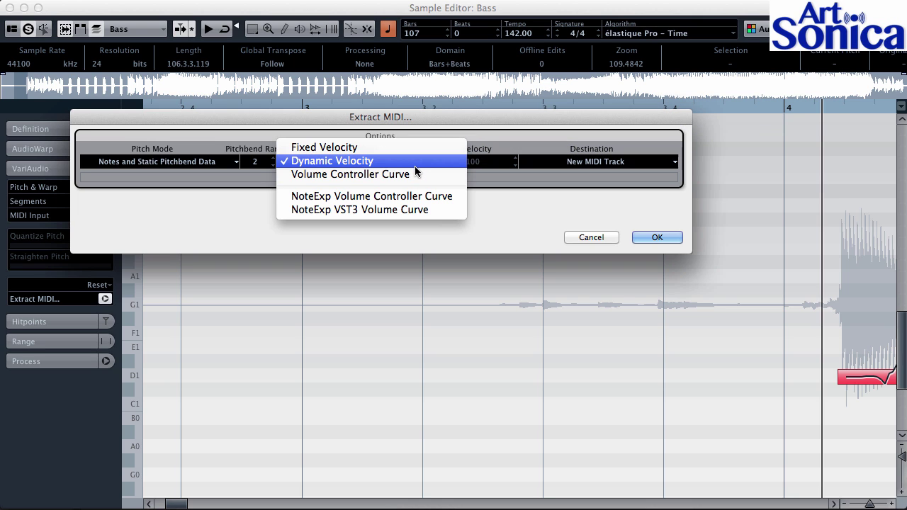
click(415, 165)
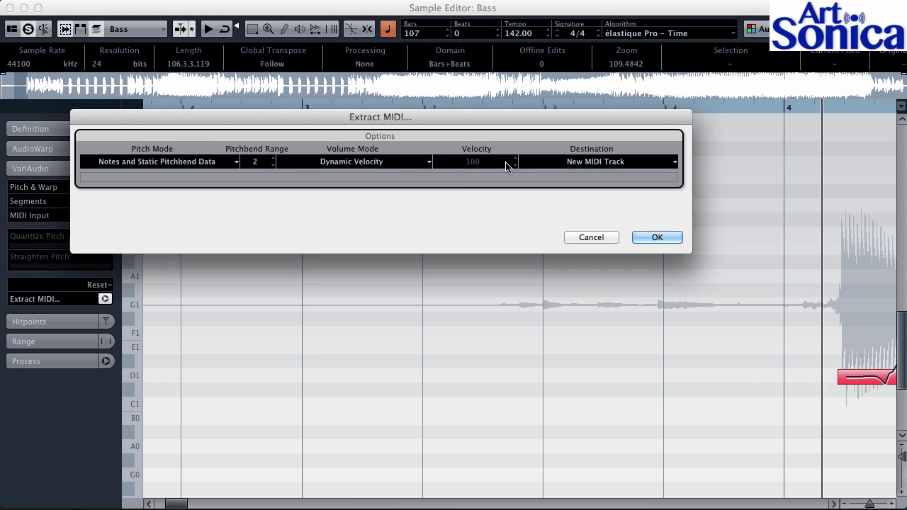
click(622, 163)
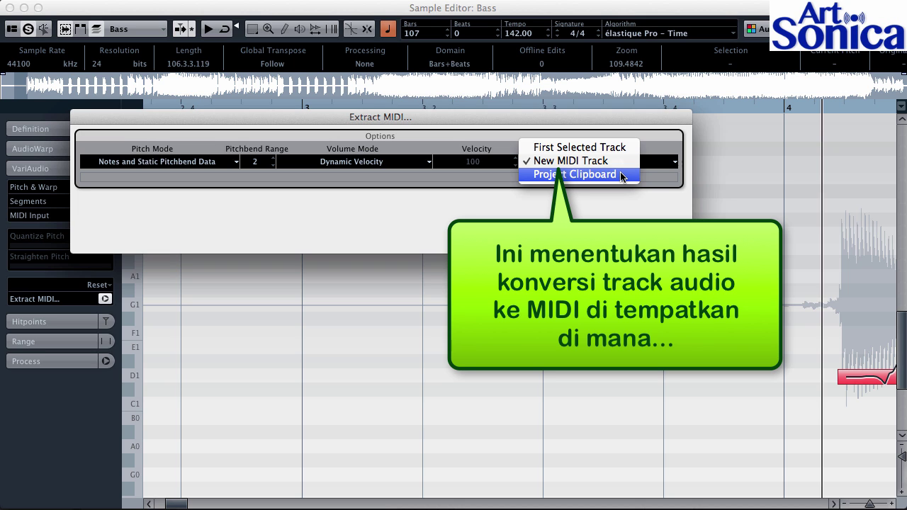
click(570, 161)
click(664, 238)
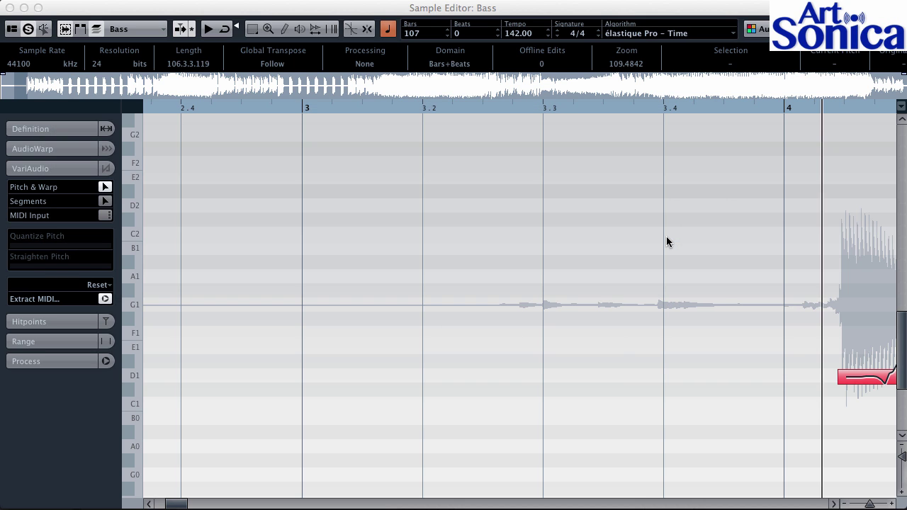
click(9, 8)
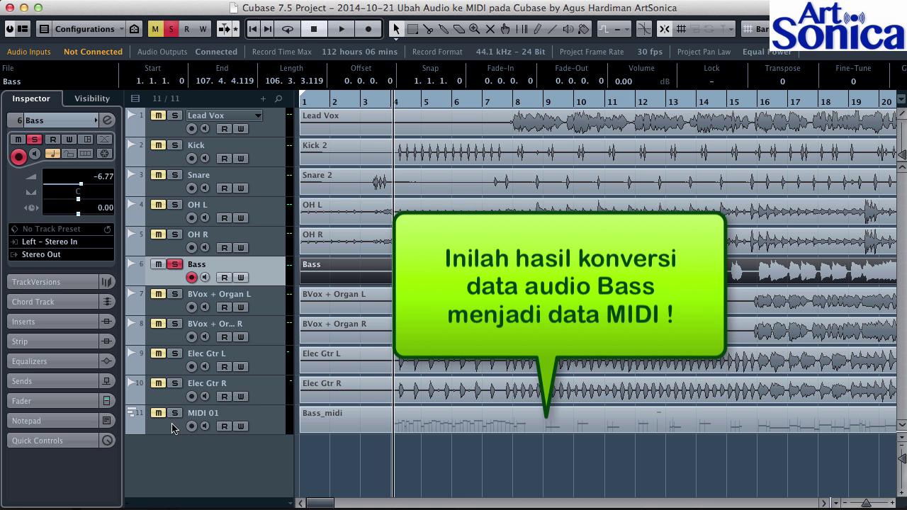
Rename the newly extracted MIDI track as Bass MIDI.
click(172, 428)
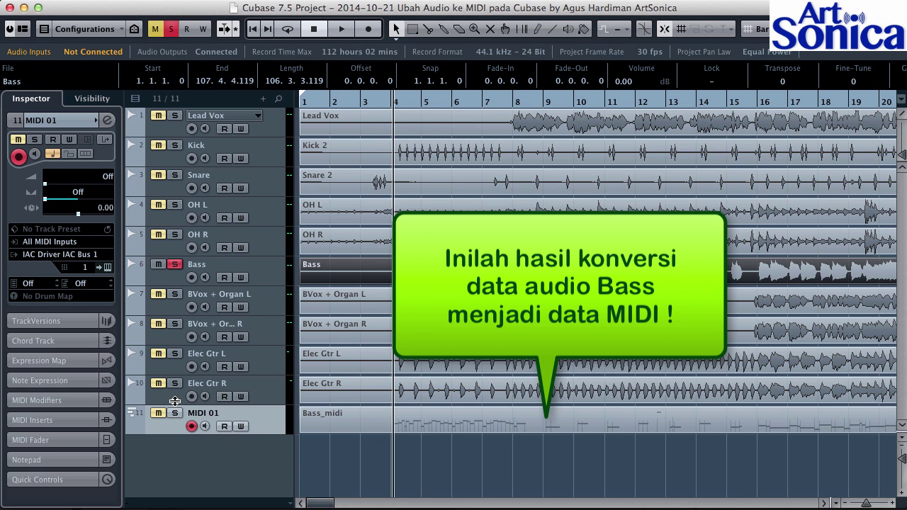
double_click(201, 411)
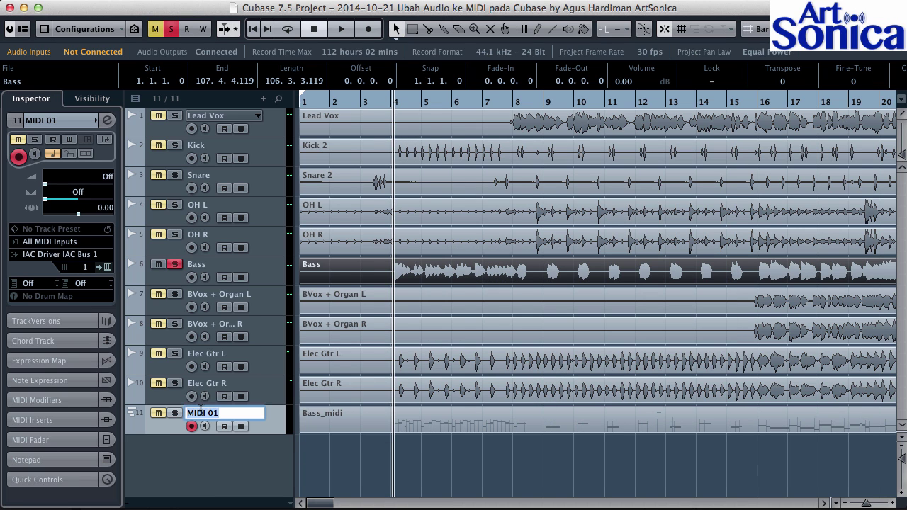
text(Bass MIDI)
key(Return)
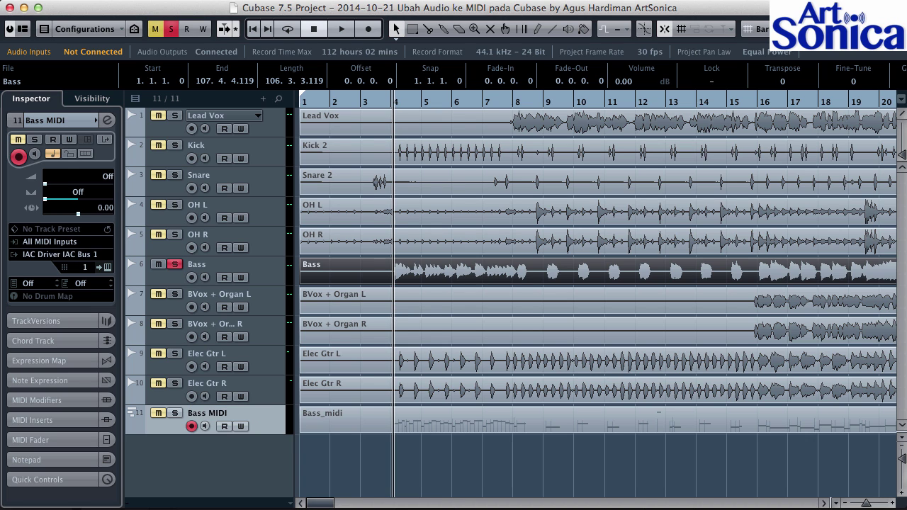
Switch the solo from the Bass track to Bass MIDI, and solo Bass again to layer both tracks.
click(174, 268)
click(174, 413)
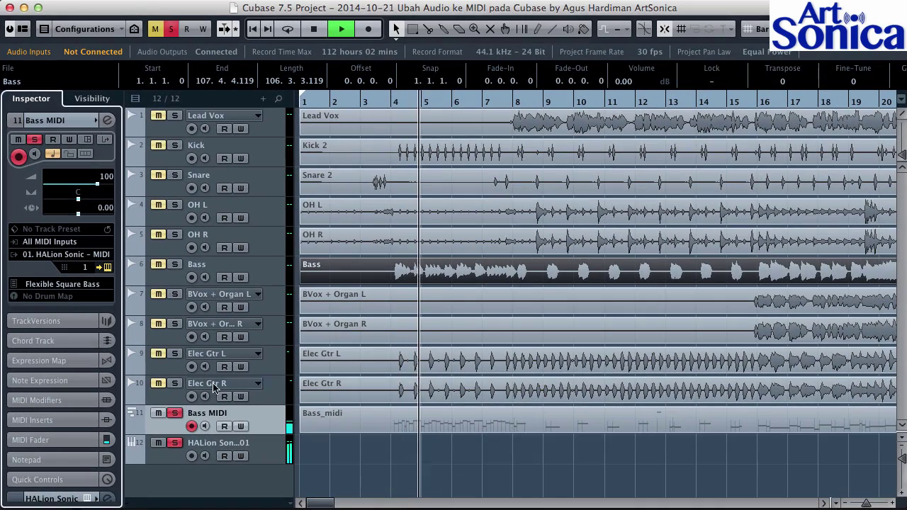
click(174, 265)
click(170, 282)
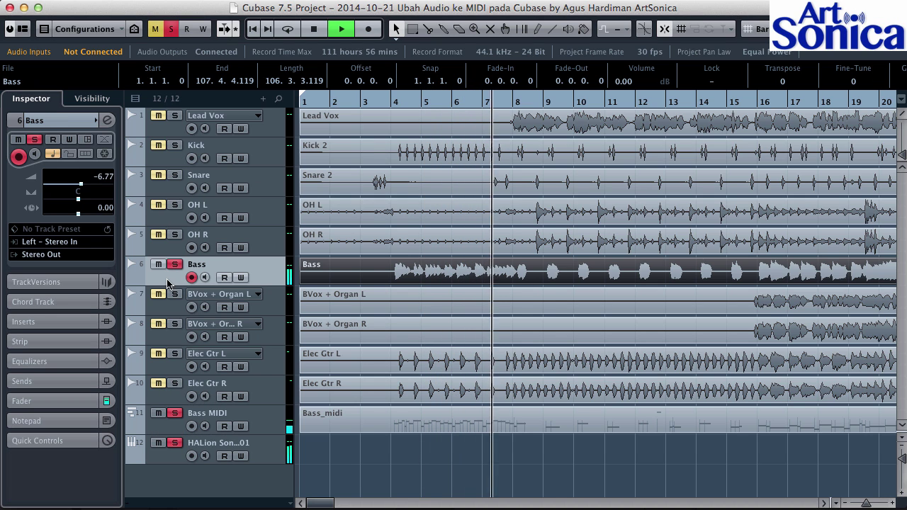
Set the Bass MIDI track's volume to 67 and audition it layered with the soloed Bass audio track.
click(176, 434)
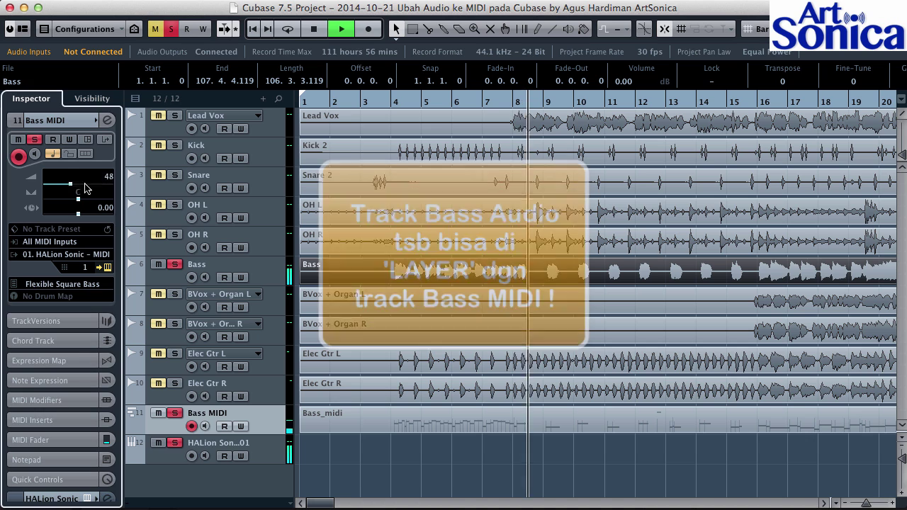
click(175, 413)
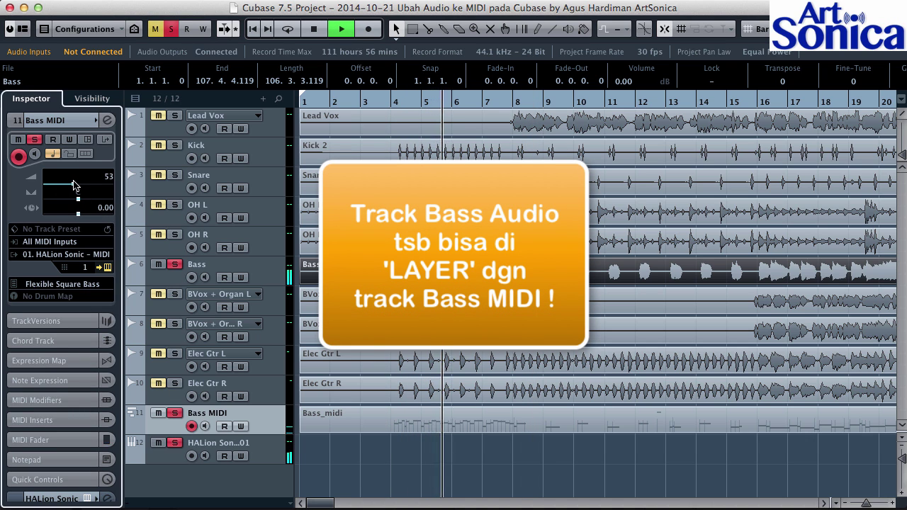
drag(74, 184, 81, 183)
key(space)
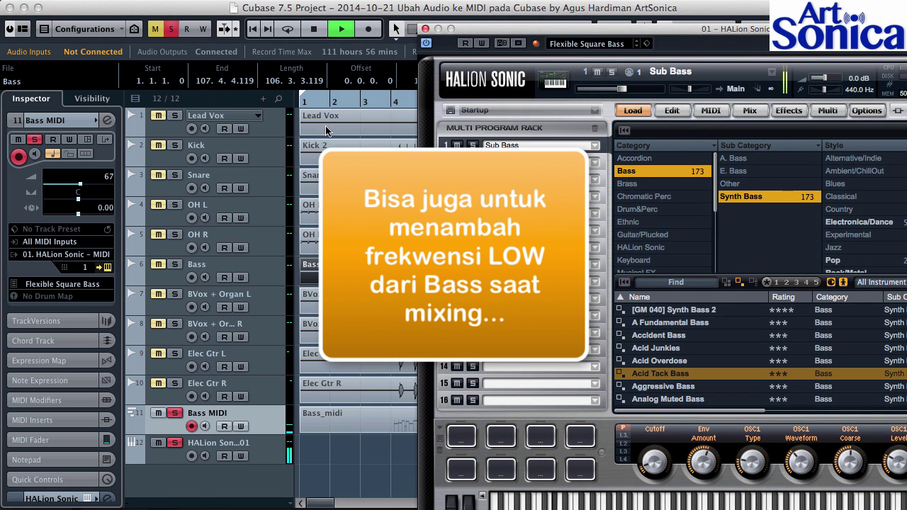
click(177, 264)
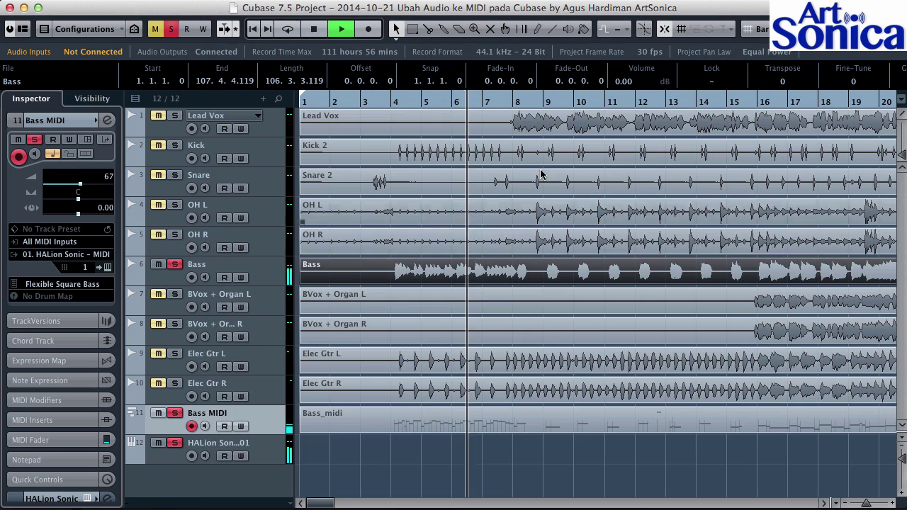
Examine the converted notes and velocities of the Bass_midi part in the Key Editor, close it and stop playback.
double_click(494, 422)
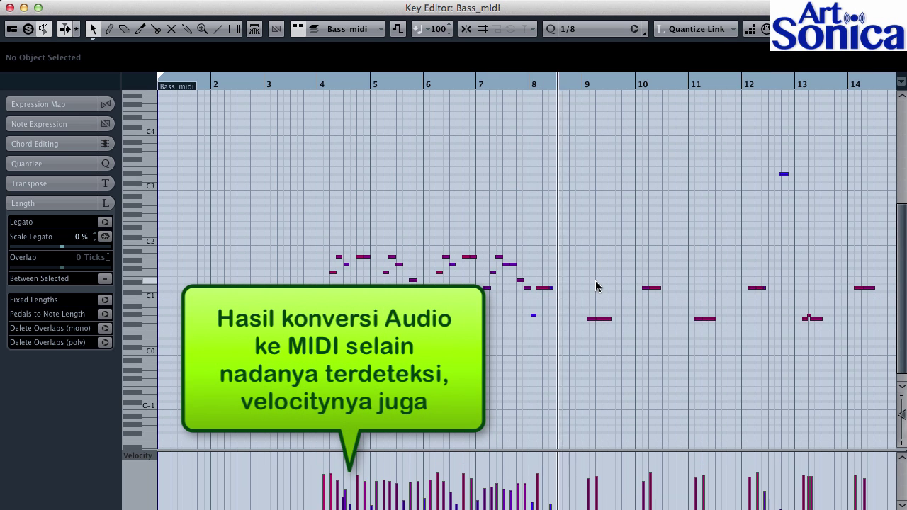
drag(597, 116, 598, 145)
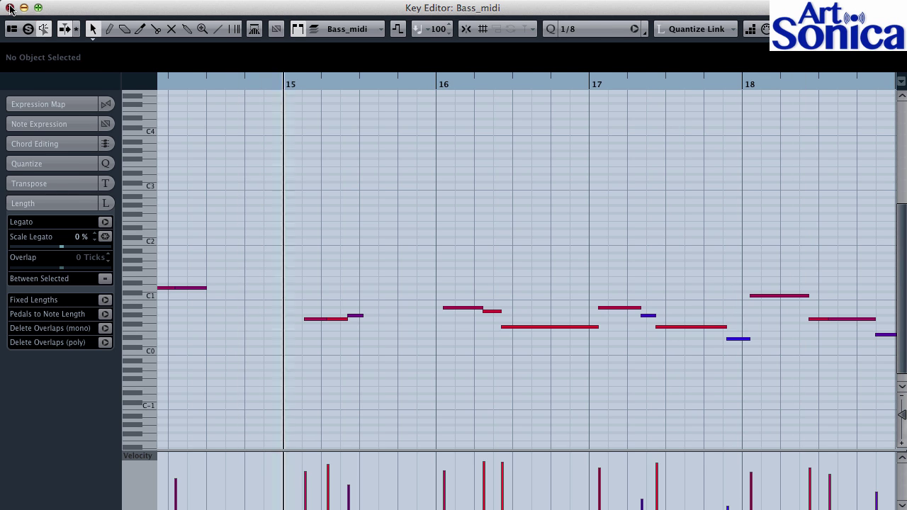
click(9, 8)
key(space)
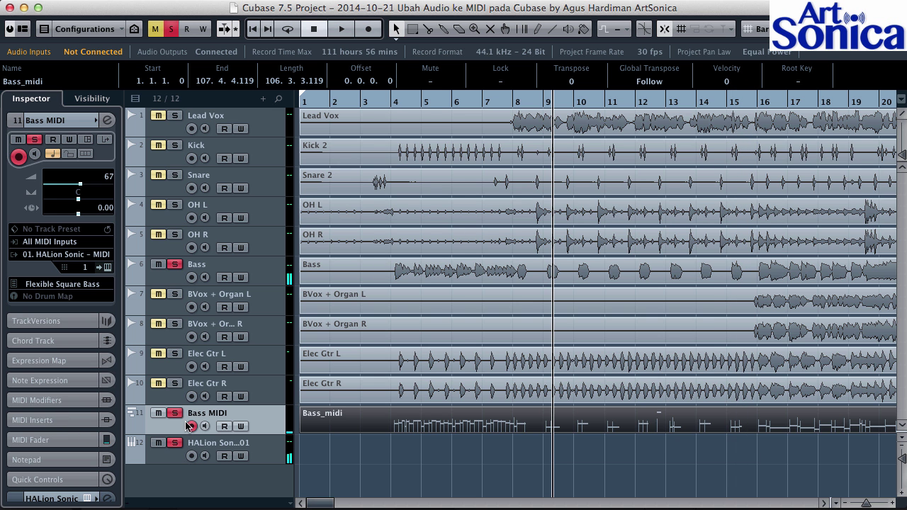
Deactivate all solo and mute states in the project and audition the full mix from about bar 4.
click(170, 28)
click(155, 29)
click(411, 105)
key(space)
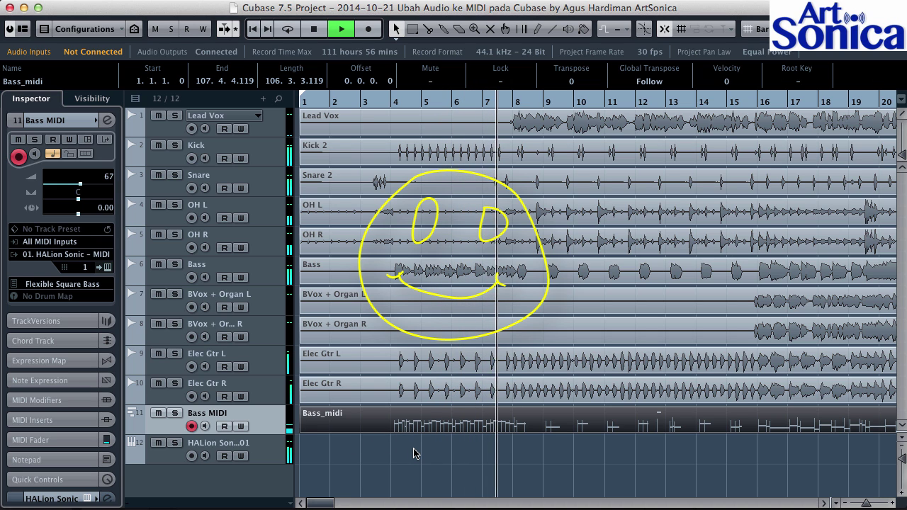
key(space)
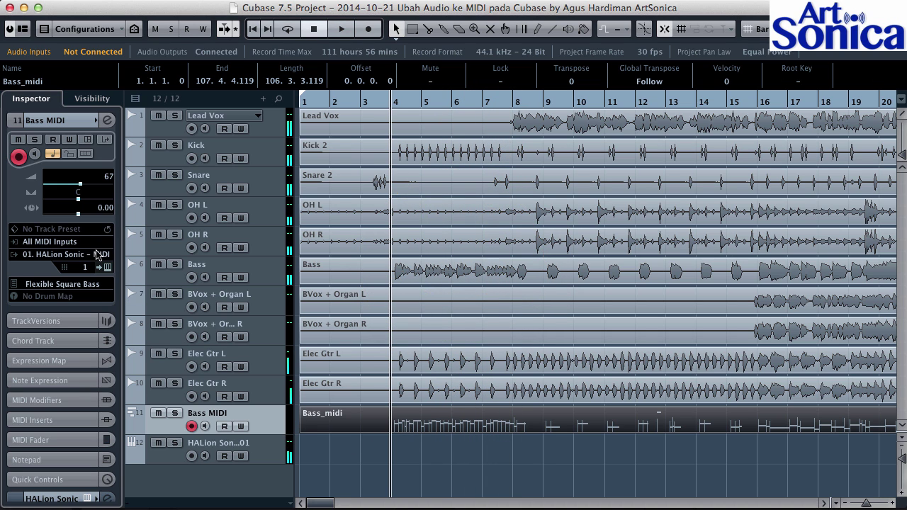
Load the Industrial Synth Bass preset as the sound of the Bass MIDI track.
click(91, 286)
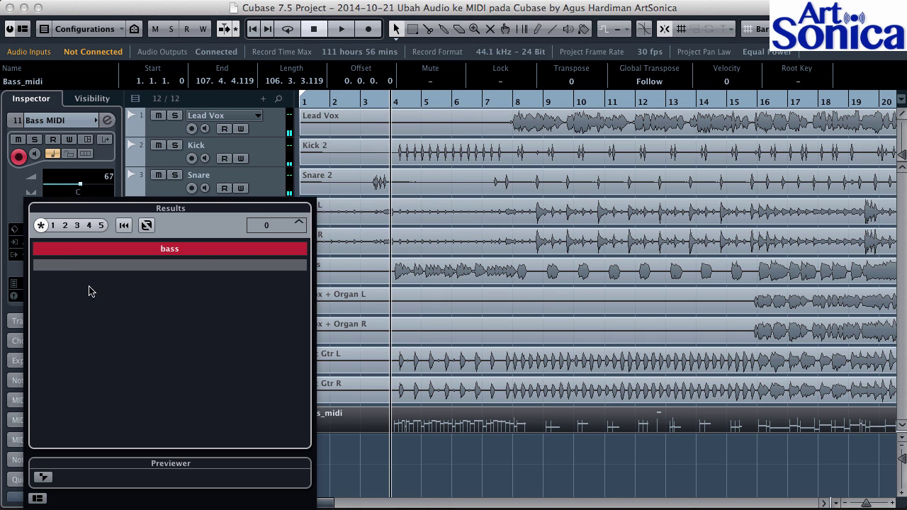
scroll(107, 394, down, 3)
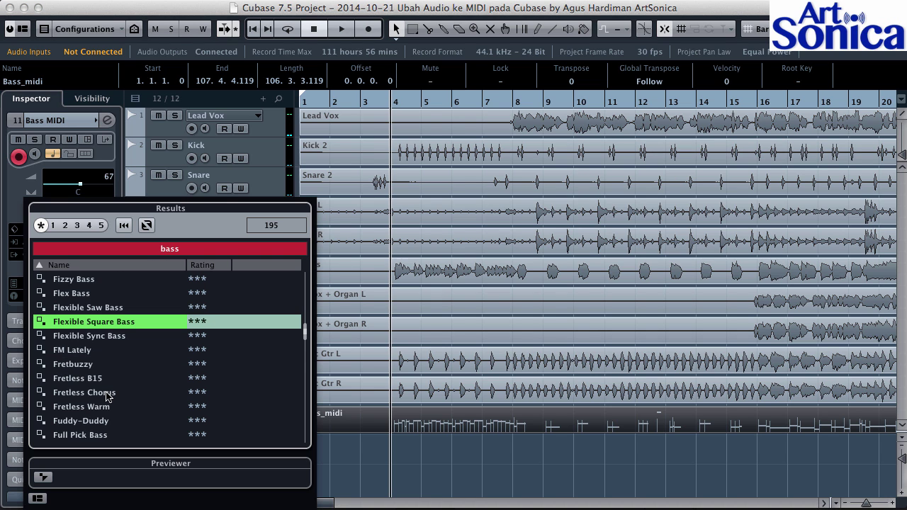
scroll(106, 395, down, 3)
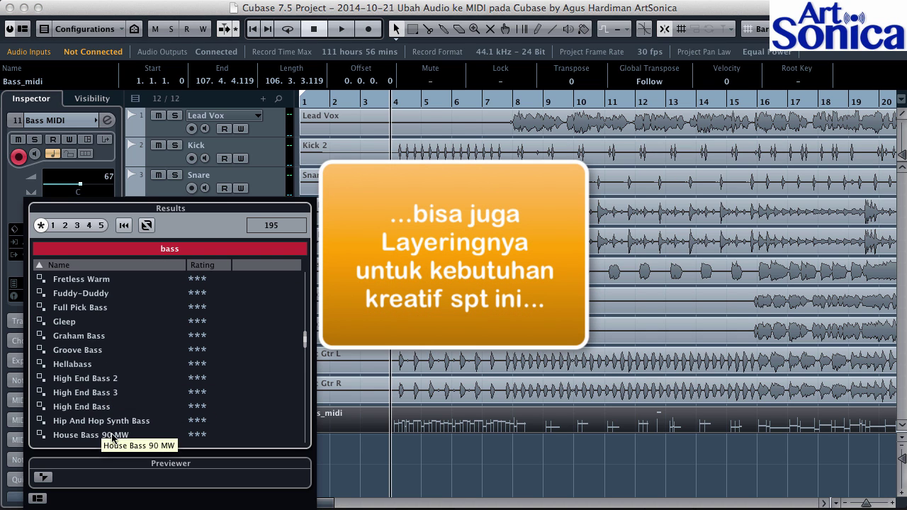
double_click(111, 435)
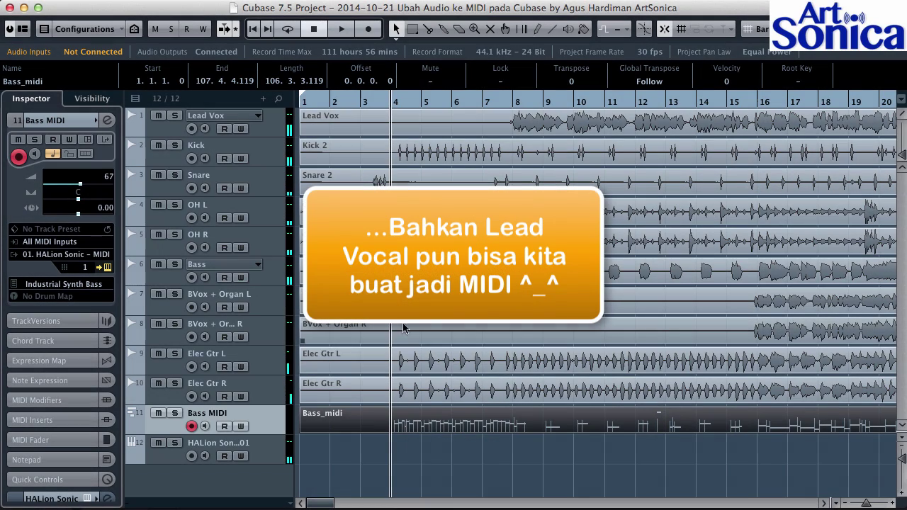
Open the Lead Vox audio event in the Sample Editor and analyze its notes with VariAudio Pitch & Warp.
click(274, 135)
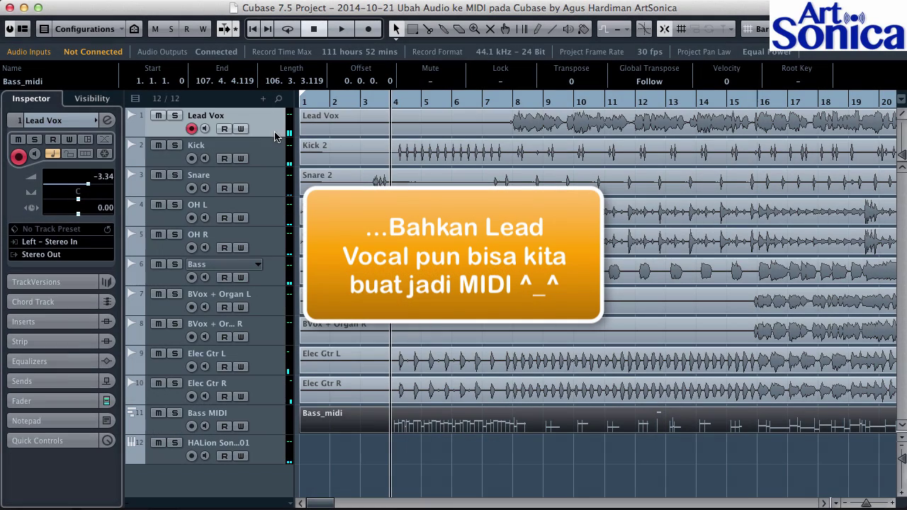
double_click(530, 121)
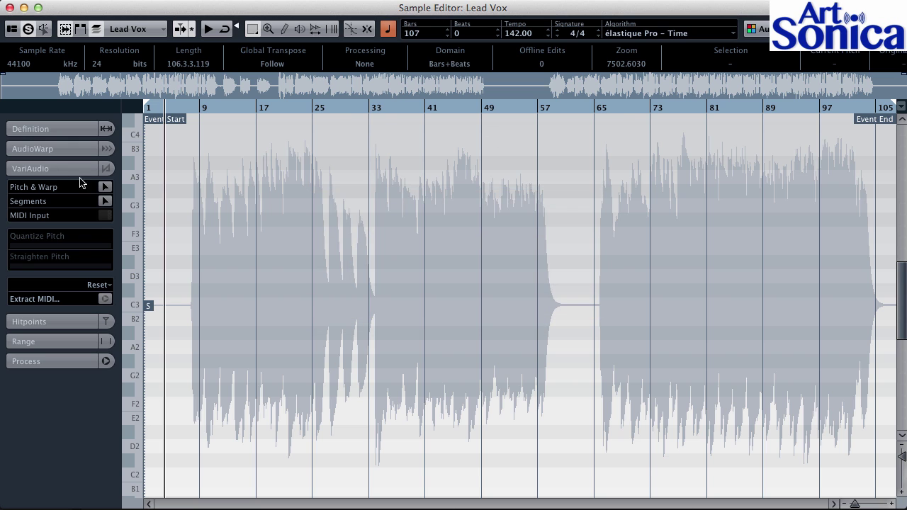
click(107, 190)
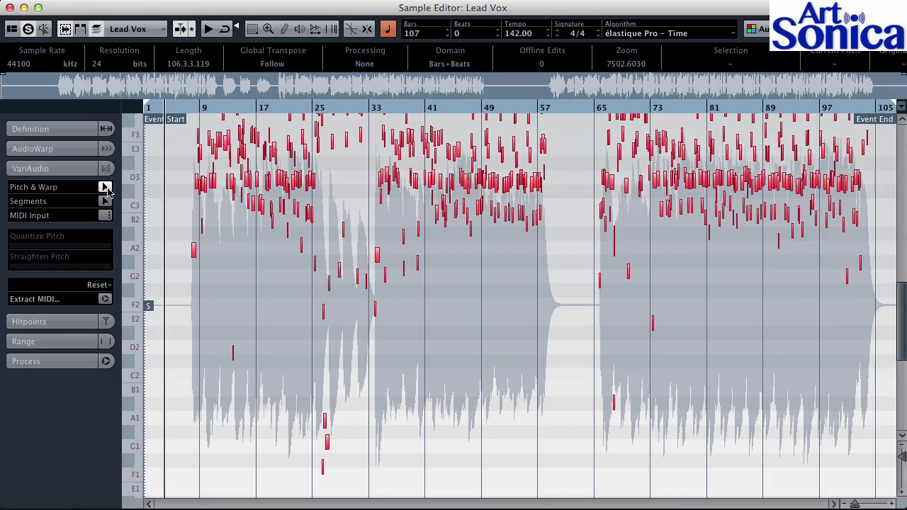
Audition the detected Lead Vox pitch segments from just before bar 8.
drag(189, 112, 197, 232)
click(169, 106)
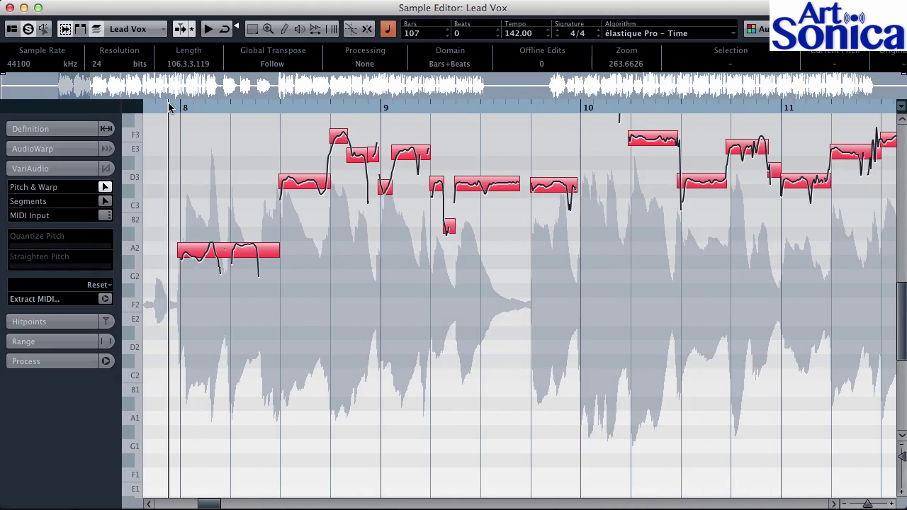
key(space)
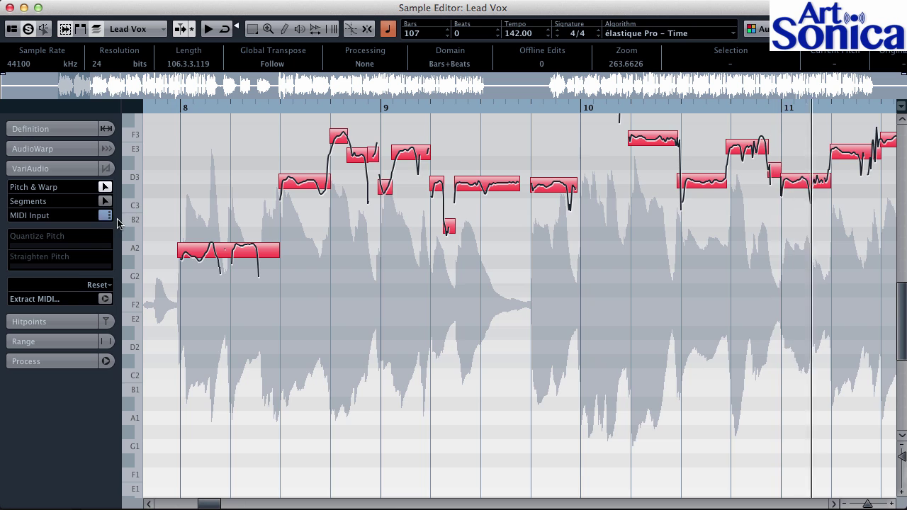
key(space)
Extract the Lead Vox MIDI to a new MIDI track with Notes and Static Pitchbend Data and Dynamic Velocity, and close the Sample Editor.
click(104, 299)
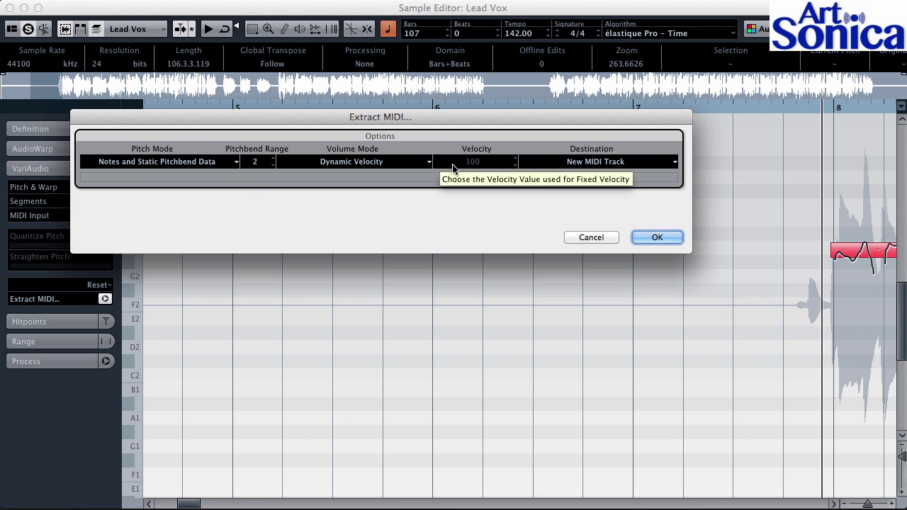
click(657, 238)
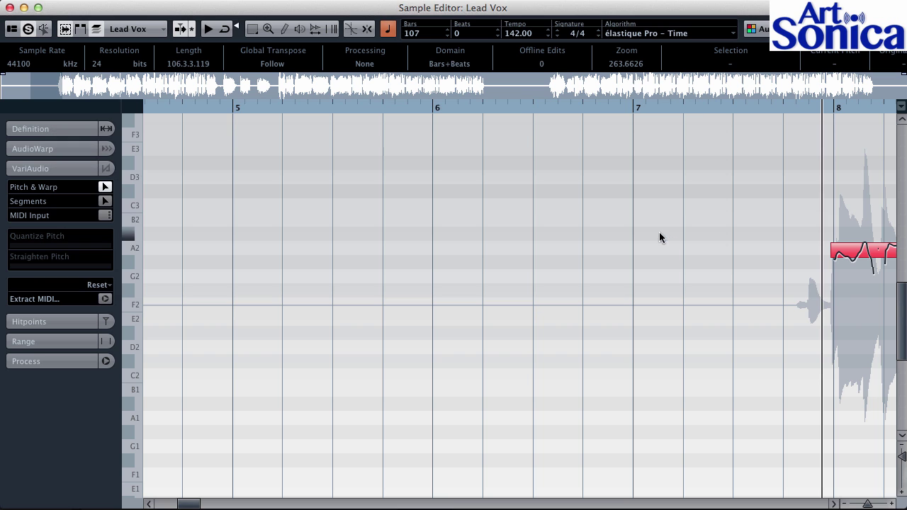
click(10, 7)
scroll(407, 346, down, 1)
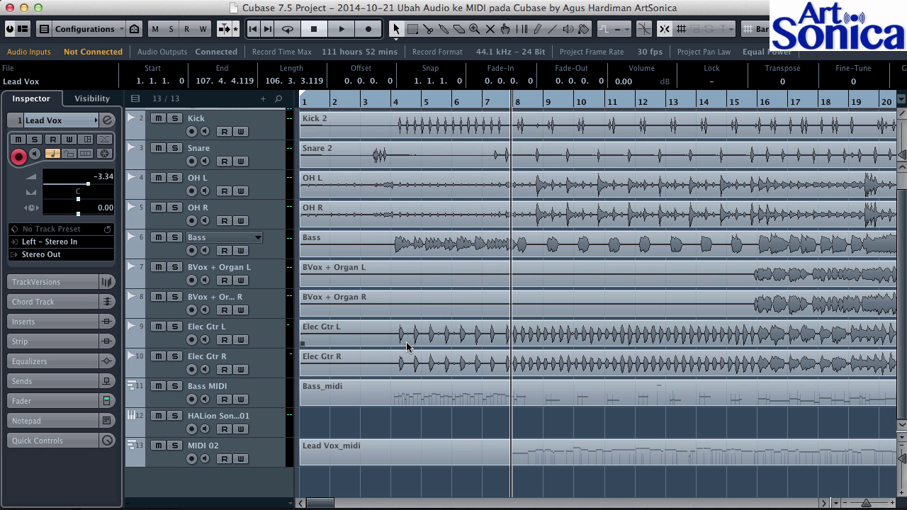
Examine the Lead Vox_midi notes around bars 8 to 11 in the Key Editor and close it.
double_click(205, 448)
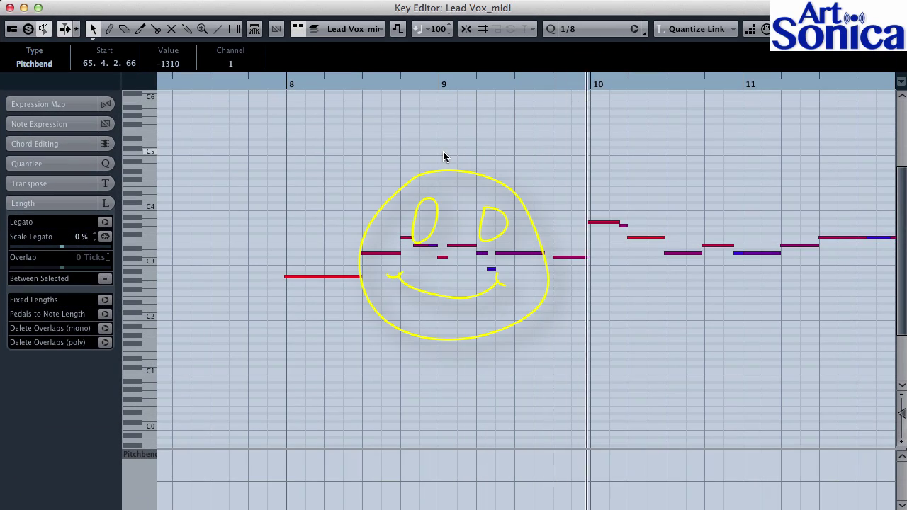
key(space)
click(9, 8)
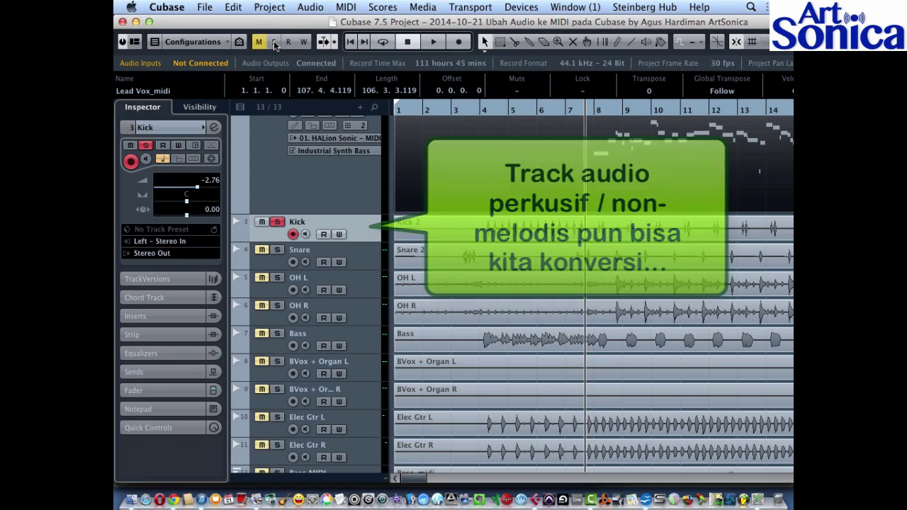
Audition the soloed Kick track, briefly adding the Snare track to the solo, and stop playback.
click(275, 44)
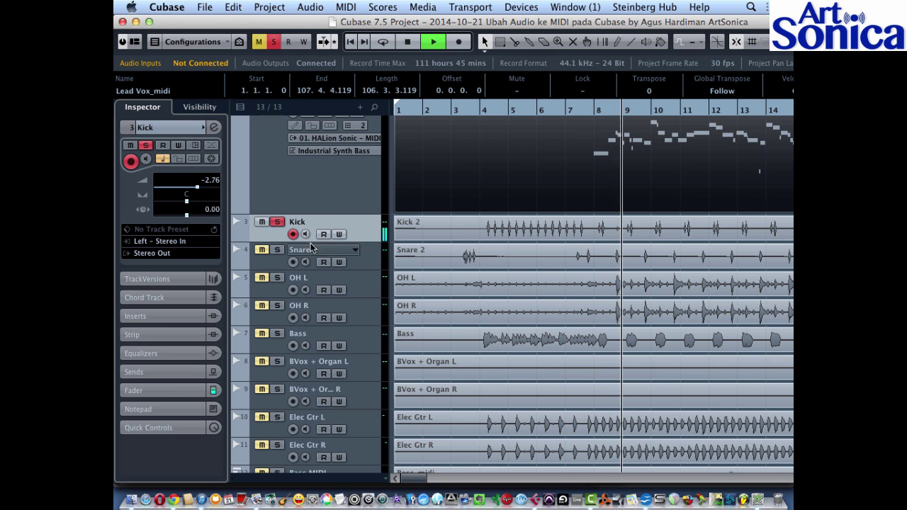
click(277, 249)
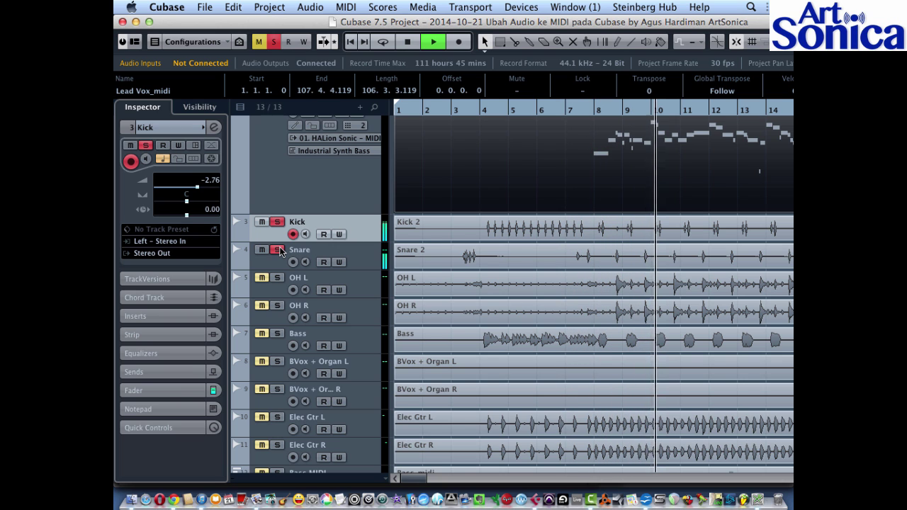
click(277, 249)
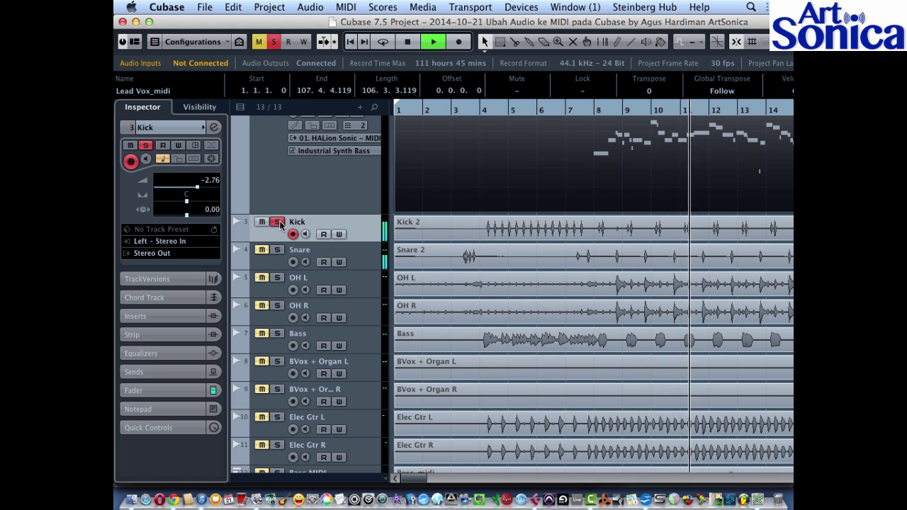
key(space)
Open the Kick 2 event in the Sample Editor and switch from VariAudio to Hitpoints detection.
click(562, 234)
double_click(562, 234)
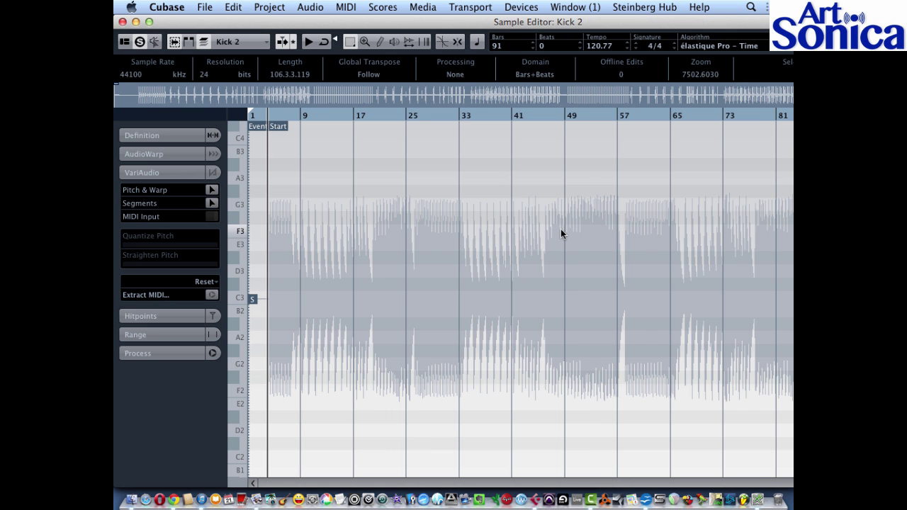
click(165, 174)
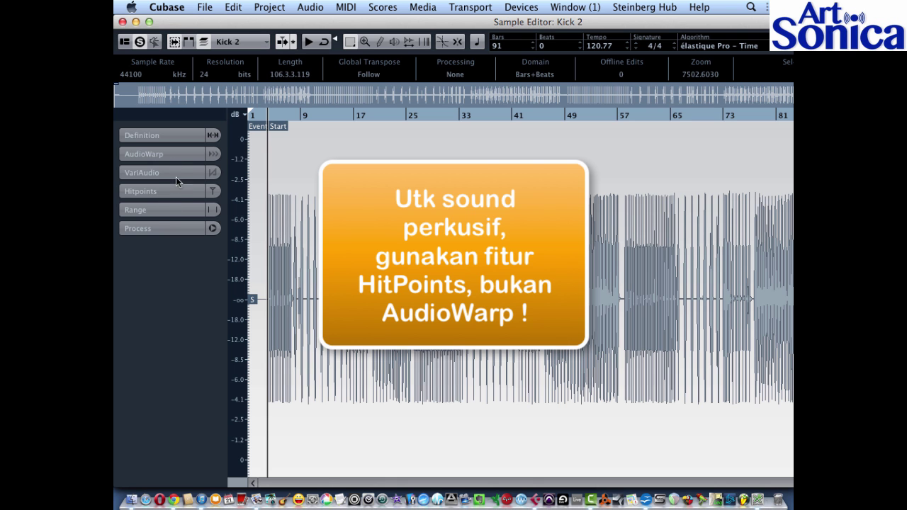
click(176, 187)
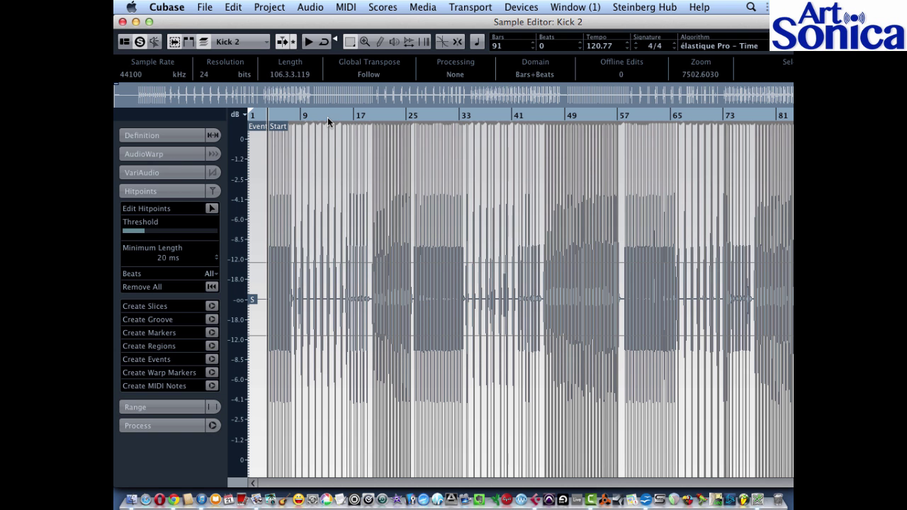
Activate Edit Hitpoints for Kick 2 and audition individual slices between bars 14 and 16.
drag(327, 116, 336, 237)
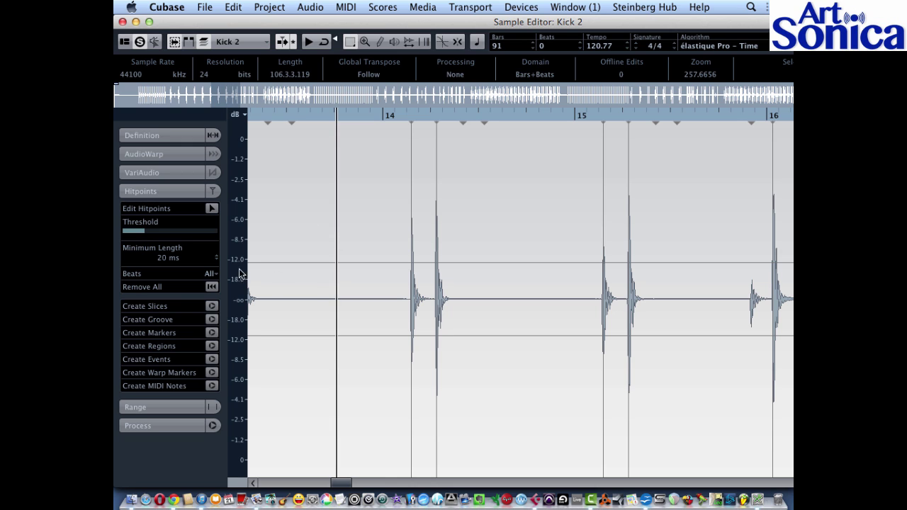
click(210, 211)
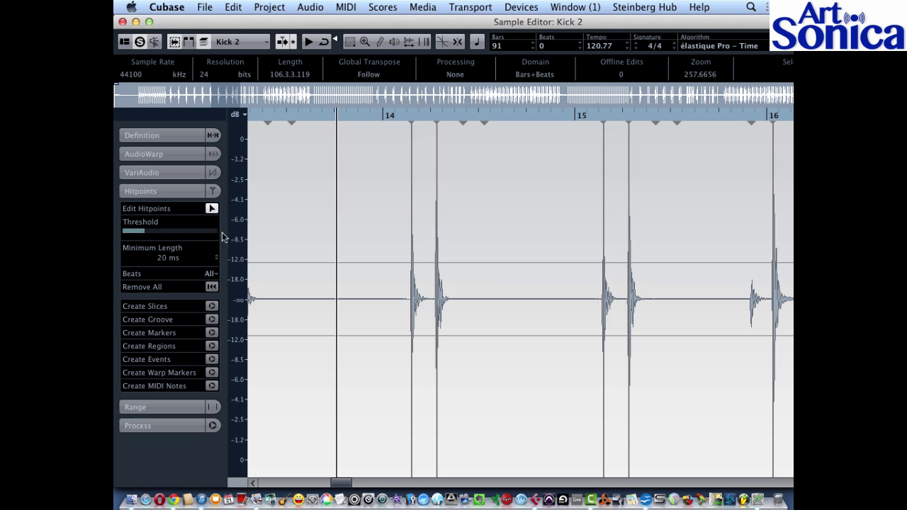
click(433, 299)
click(614, 302)
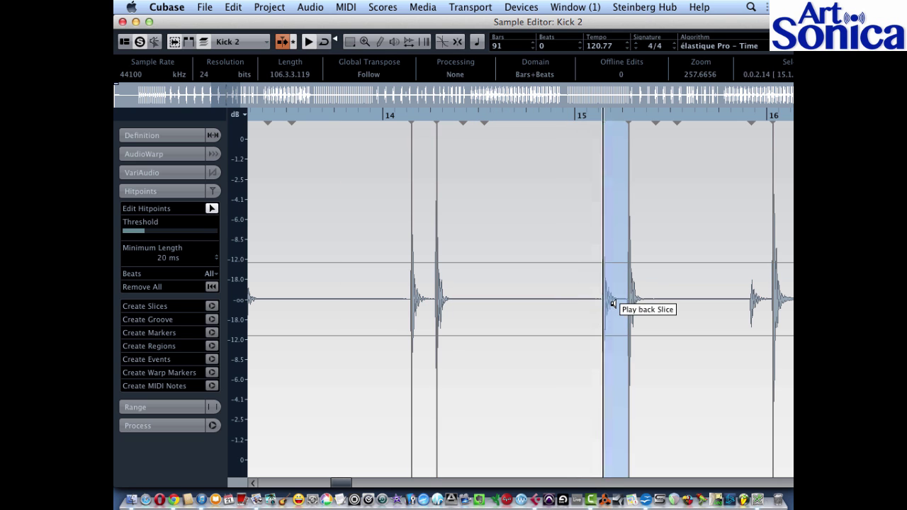
click(643, 306)
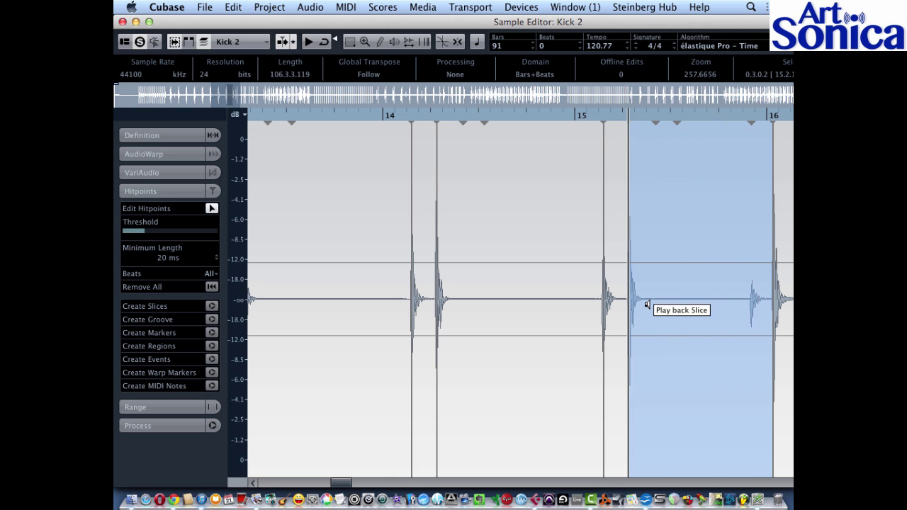
click(782, 308)
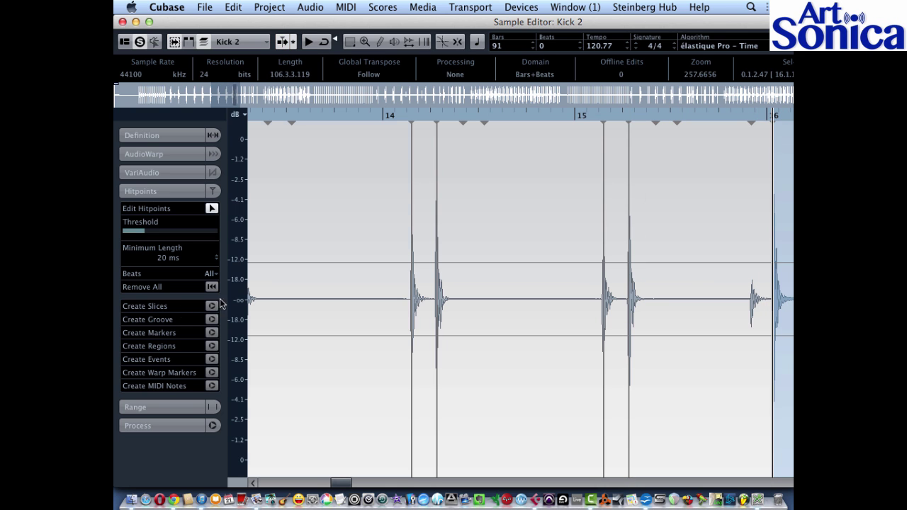
Convert the Kick 2 hitpoints to MIDI notes on a new MIDI track with Dynamic Velocity, pitch C1 and length 1/8, and close the editor.
click(211, 385)
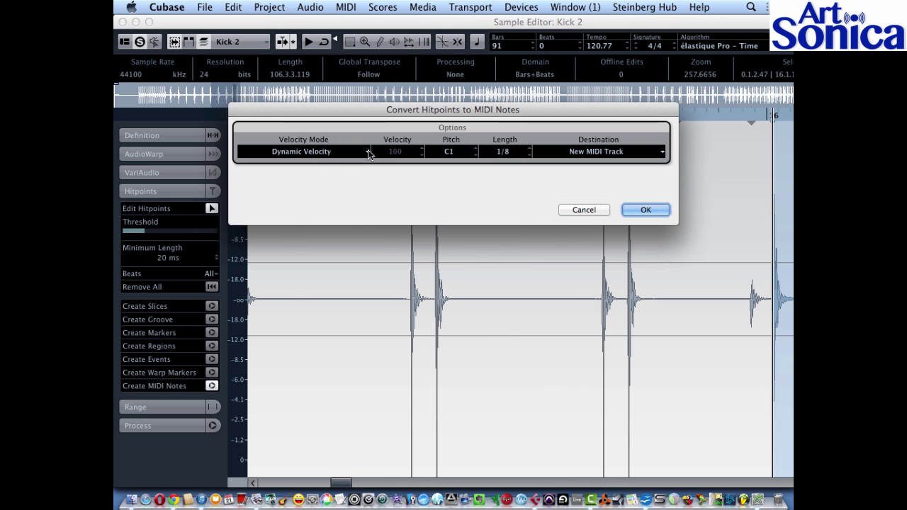
click(368, 150)
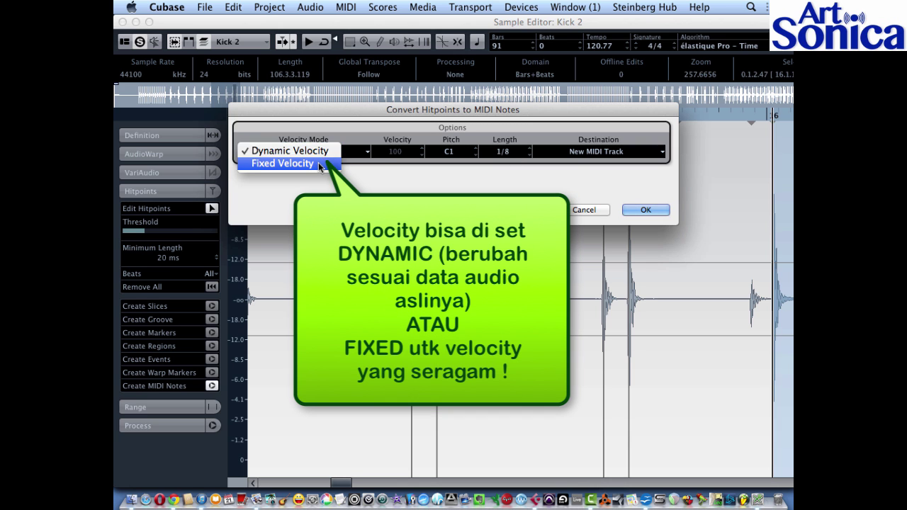
click(322, 164)
click(367, 153)
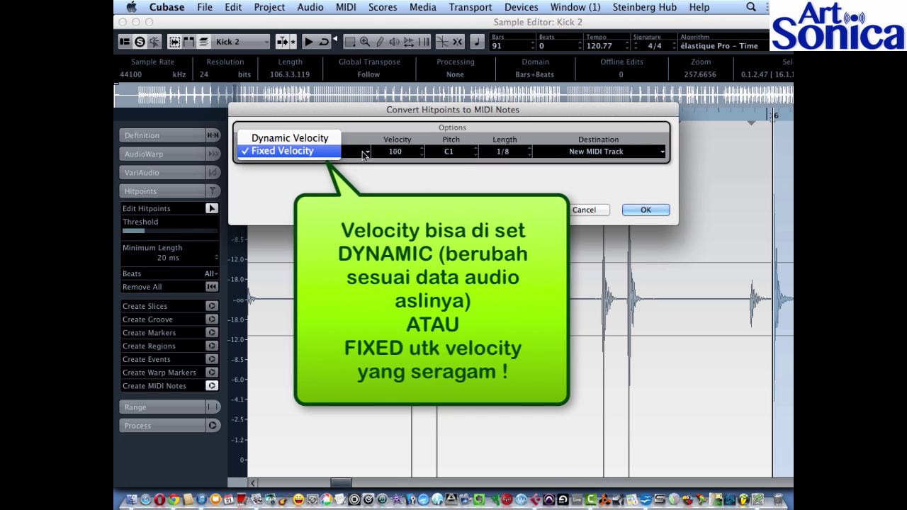
click(315, 137)
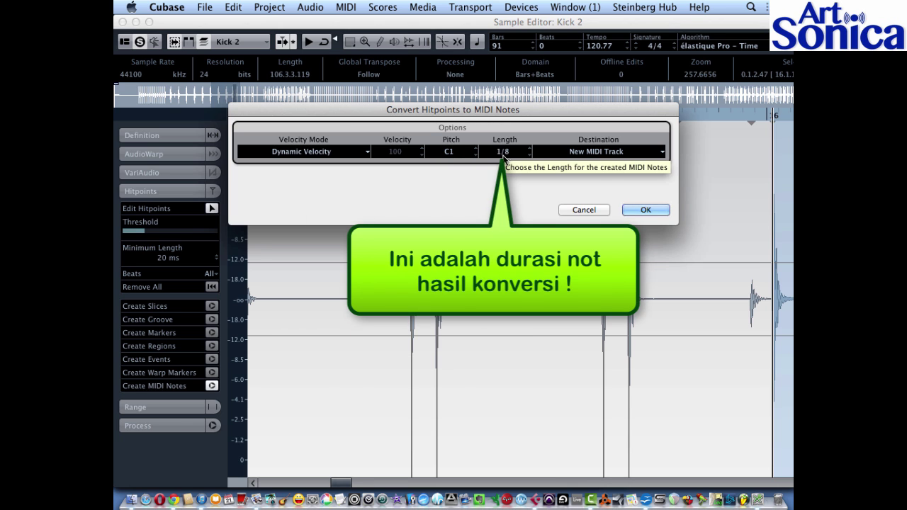
click(594, 153)
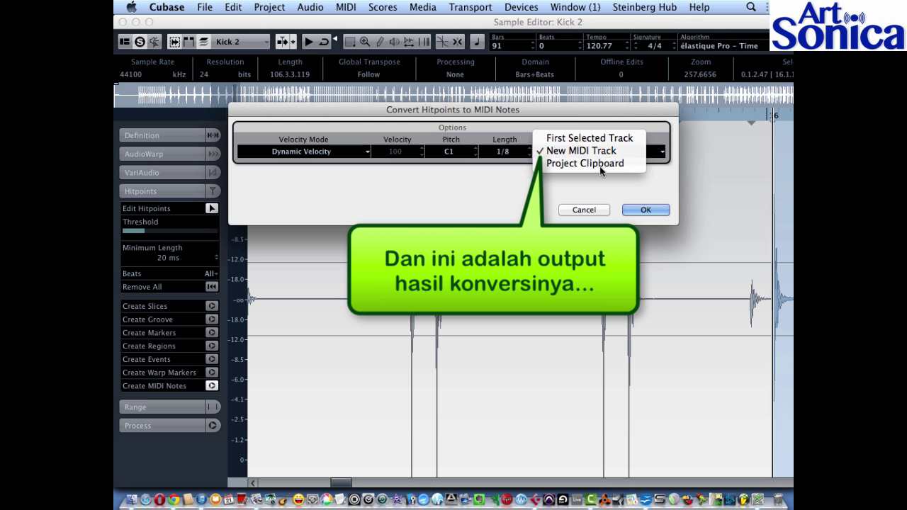
click(649, 186)
click(647, 210)
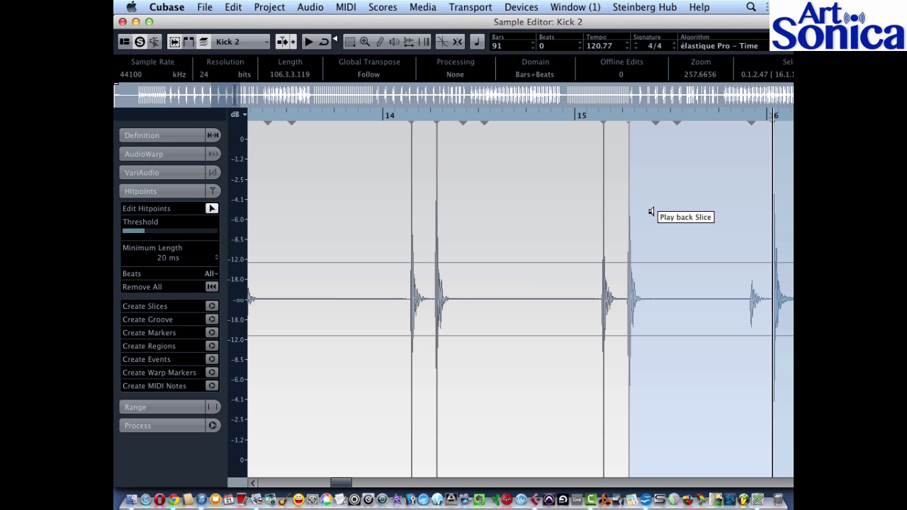
click(122, 22)
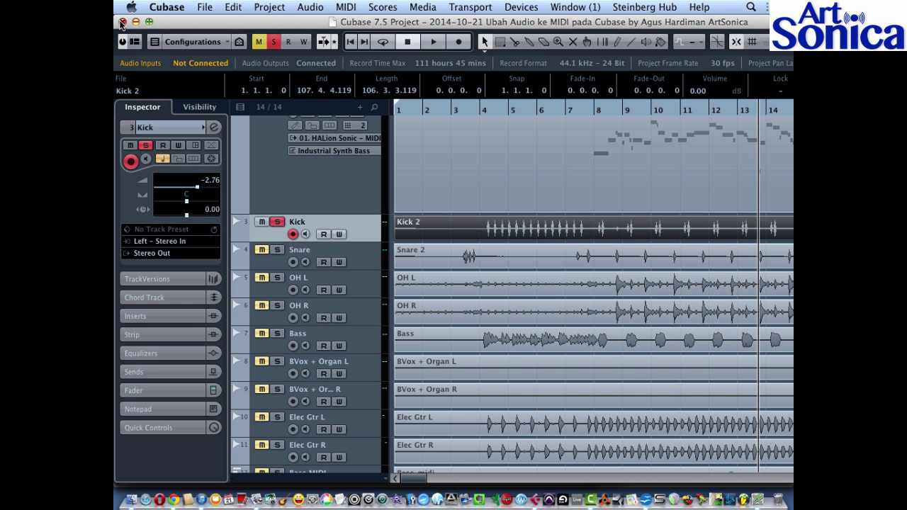
Rename the new track holding the Kick 2_midi part to Drum MIDI.
scroll(477, 252, down, 5)
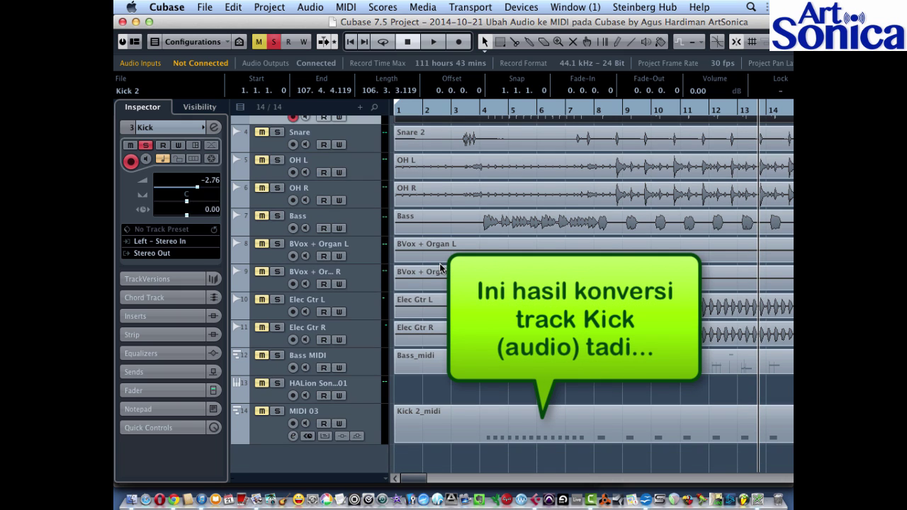
click(271, 430)
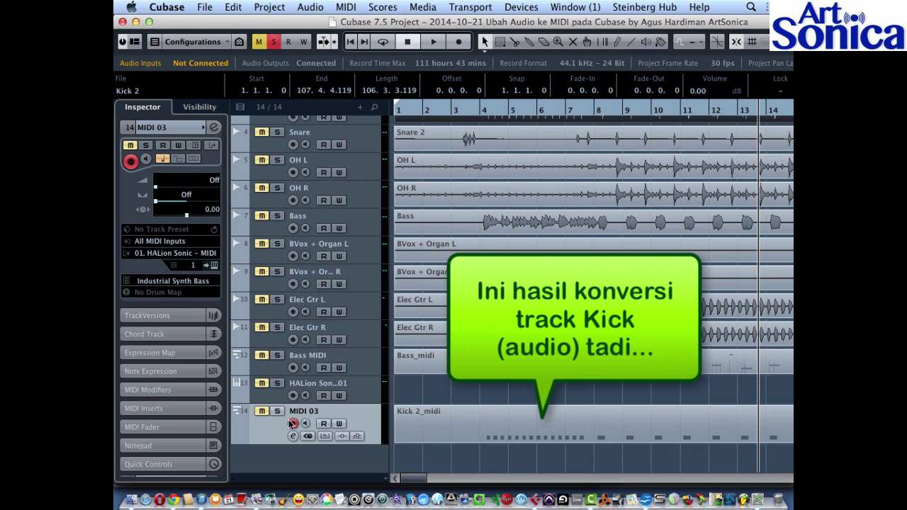
double_click(295, 411)
text(Drum M)
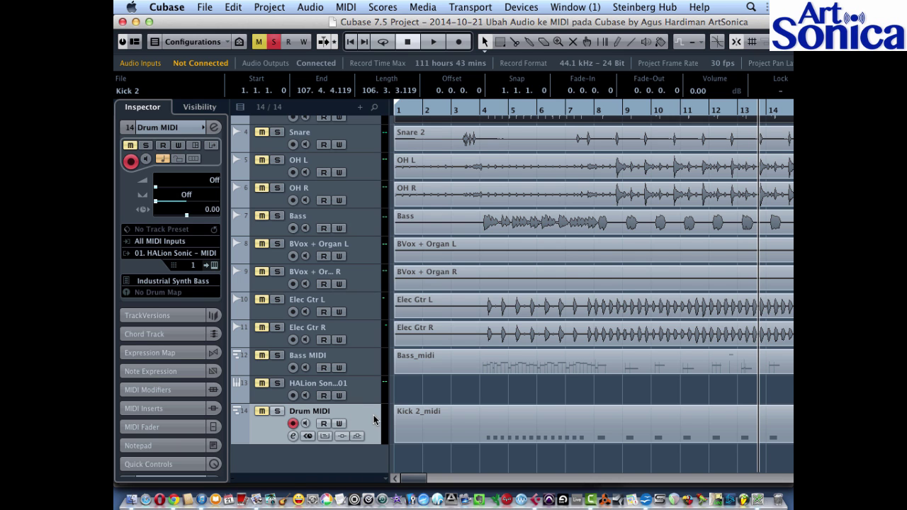
Move the Drum MIDI track directly below the Kick track and increase the track height.
drag(372, 309, 379, 128)
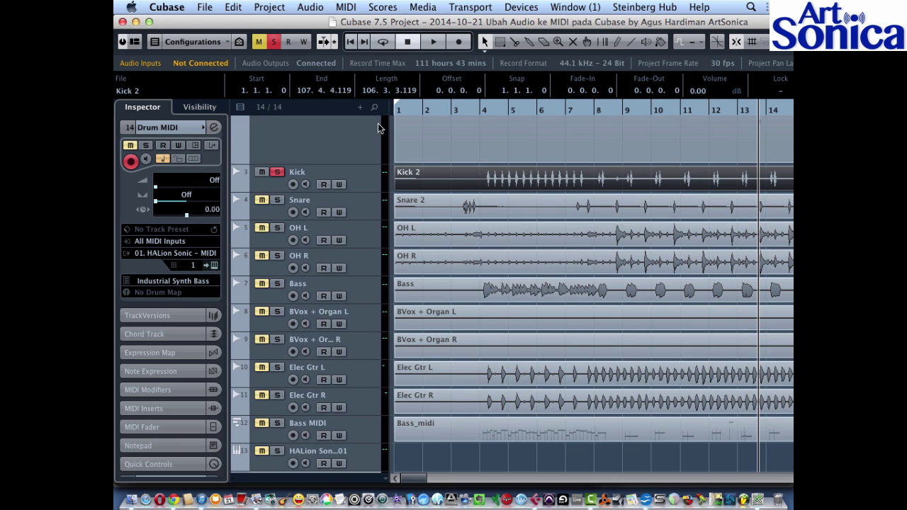
drag(376, 200, 374, 199)
click(369, 188)
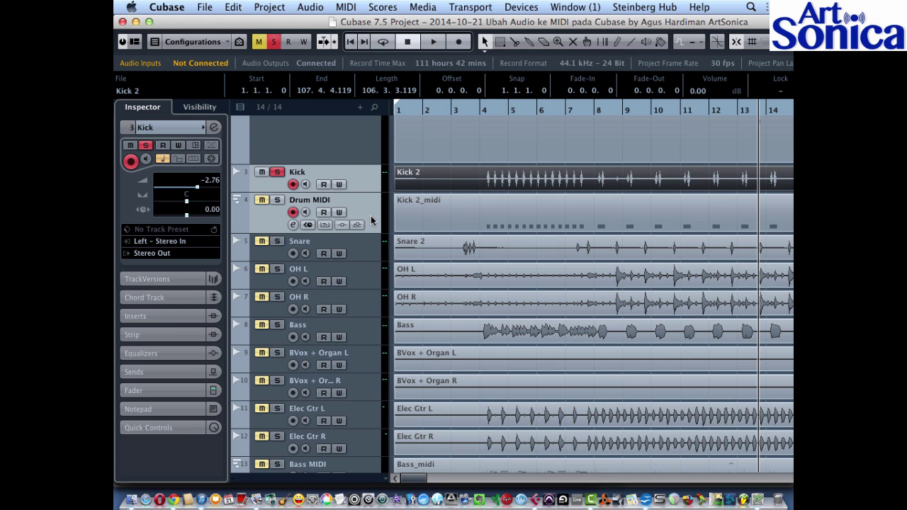
drag(371, 234, 369, 274)
Play from about bar 4, open the Kick 2_midi part in the Key Editor and show Velocity in its controller lane.
drag(489, 112, 480, 111)
key(space)
double_click(509, 282)
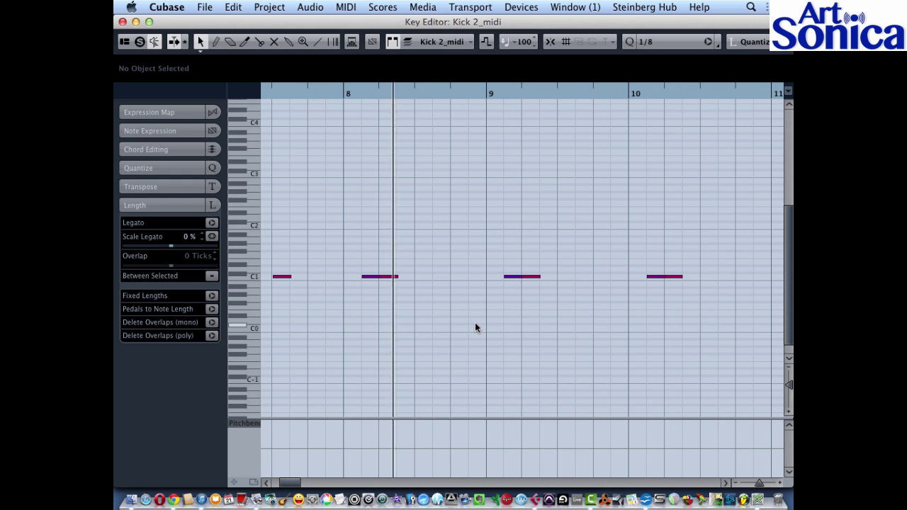
click(245, 423)
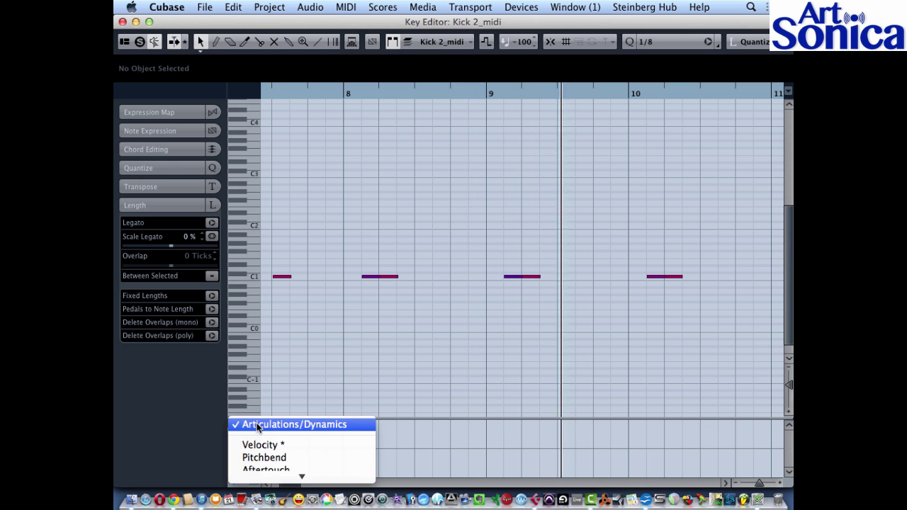
click(262, 445)
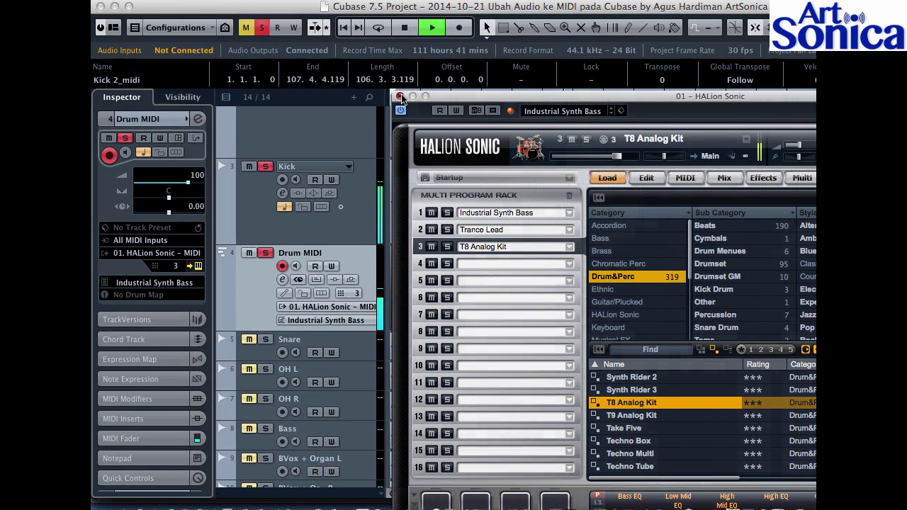
Solo the Kick track alongside the soloed Drum MIDI track and play both together from about bar 4.
click(466, 107)
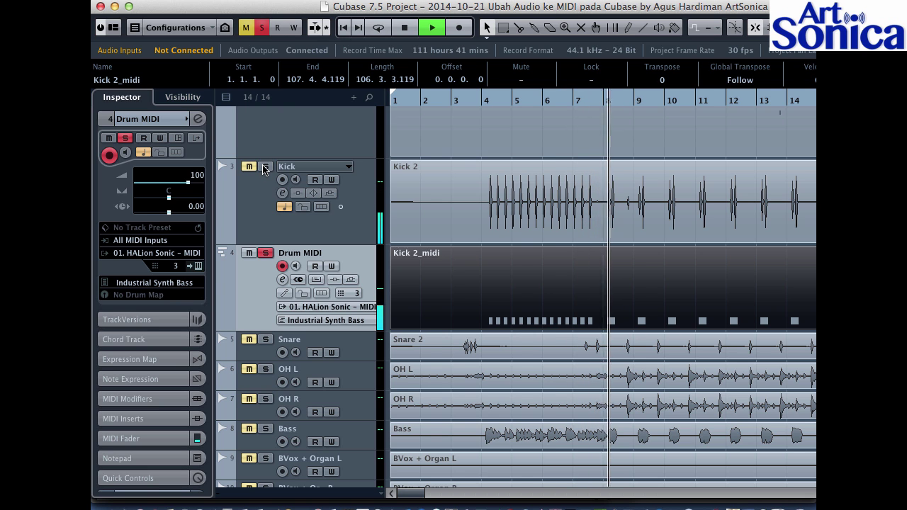
click(263, 168)
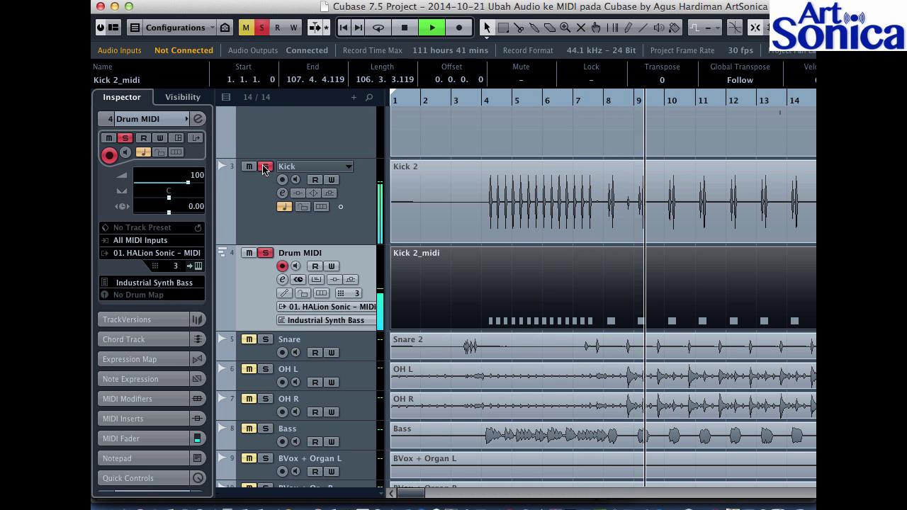
click(483, 102)
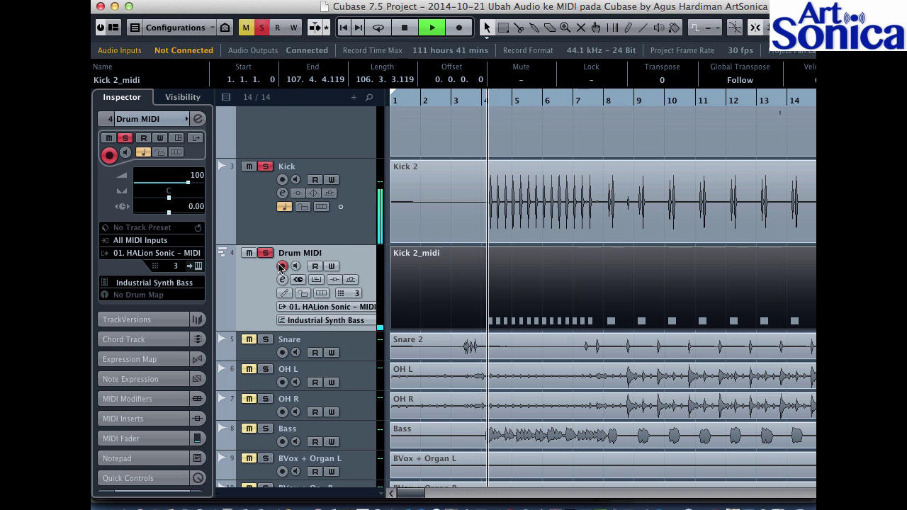
Compare the kick with Drum MIDI muted and restored, and deactivate all solos to hear the full mix.
click(248, 253)
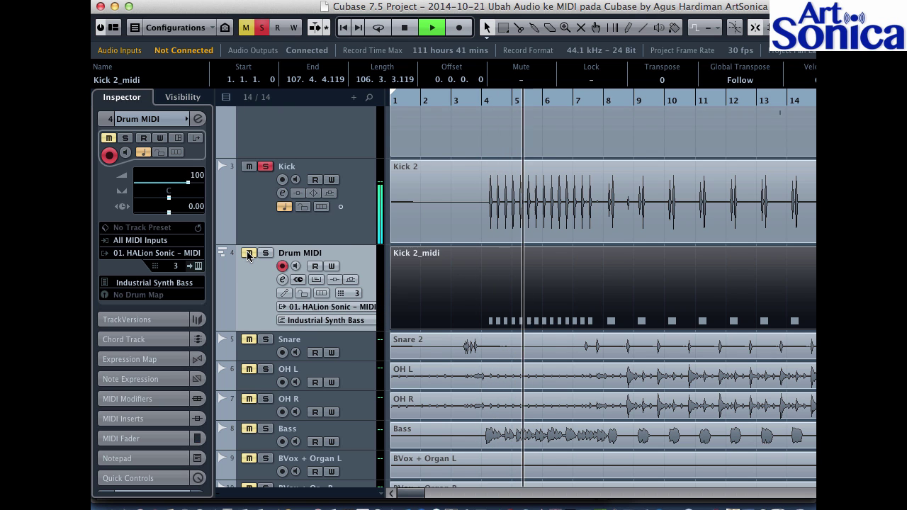
click(248, 253)
click(265, 253)
click(263, 29)
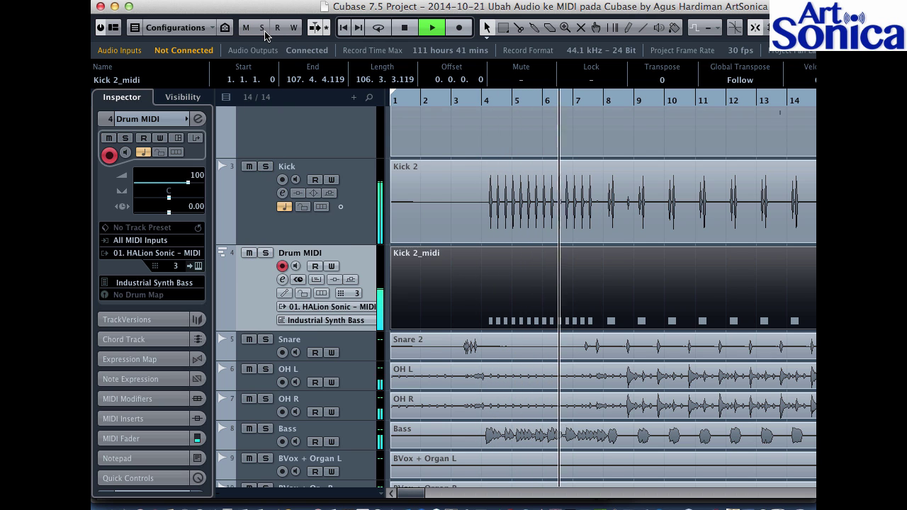